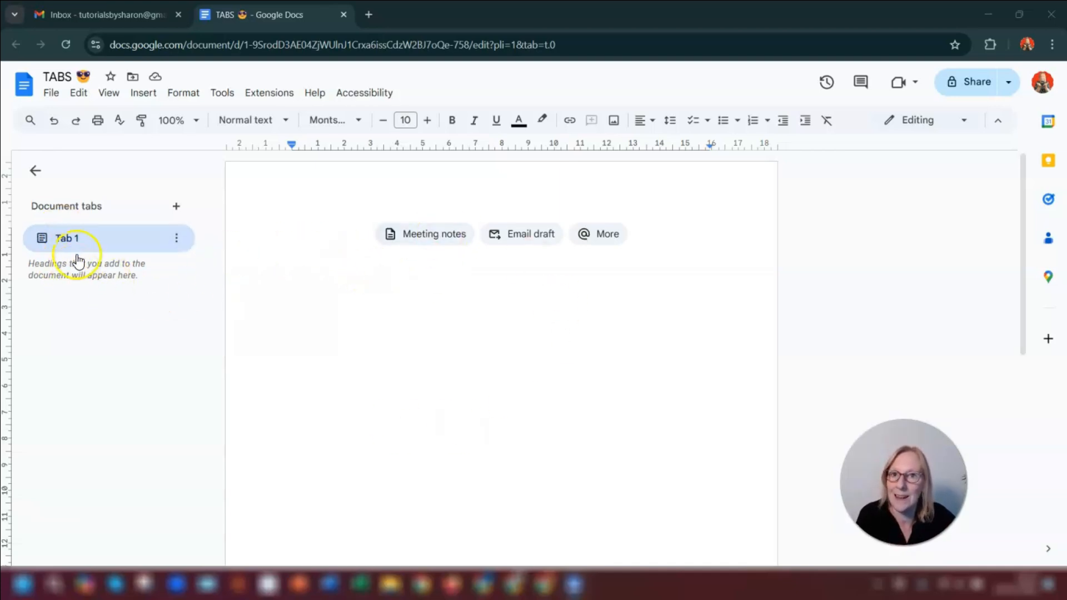
- Open the document tabs panel and rename Tab 1 to LinkedIn
click(298, 279)
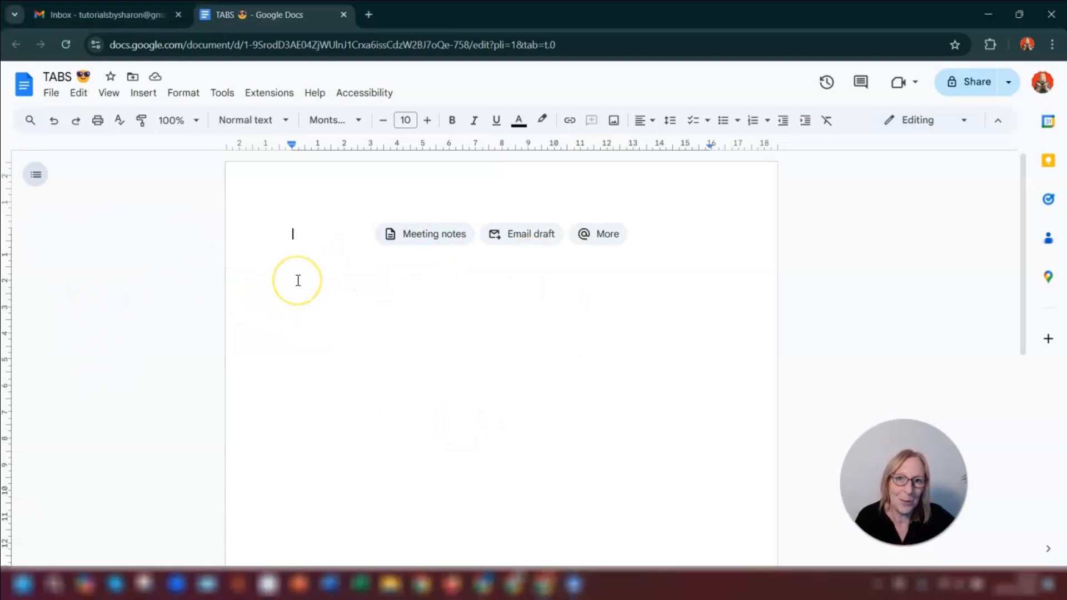
click(37, 177)
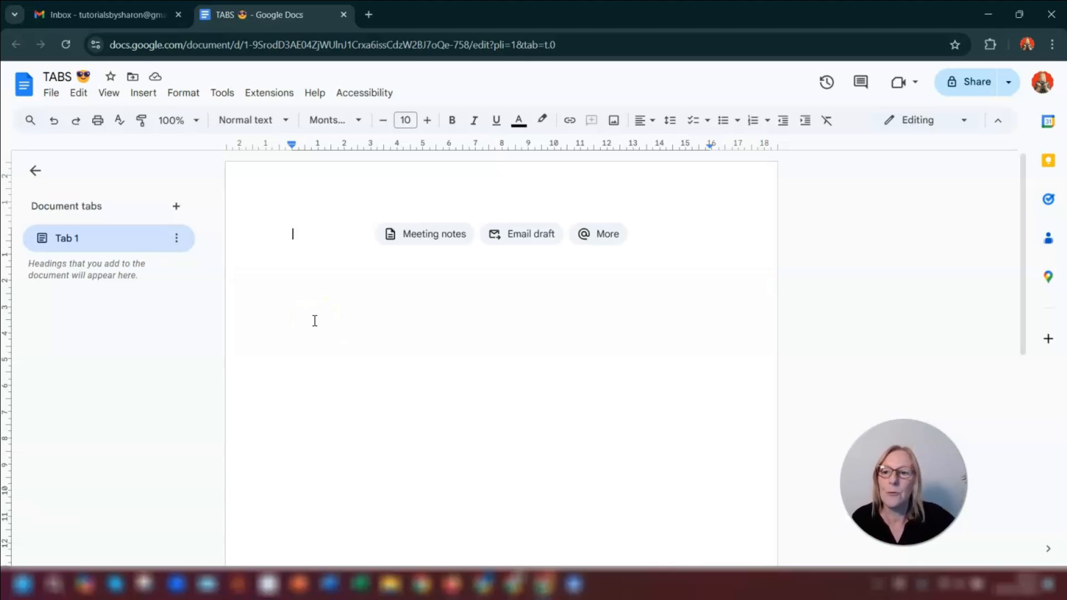
right_click(67, 239)
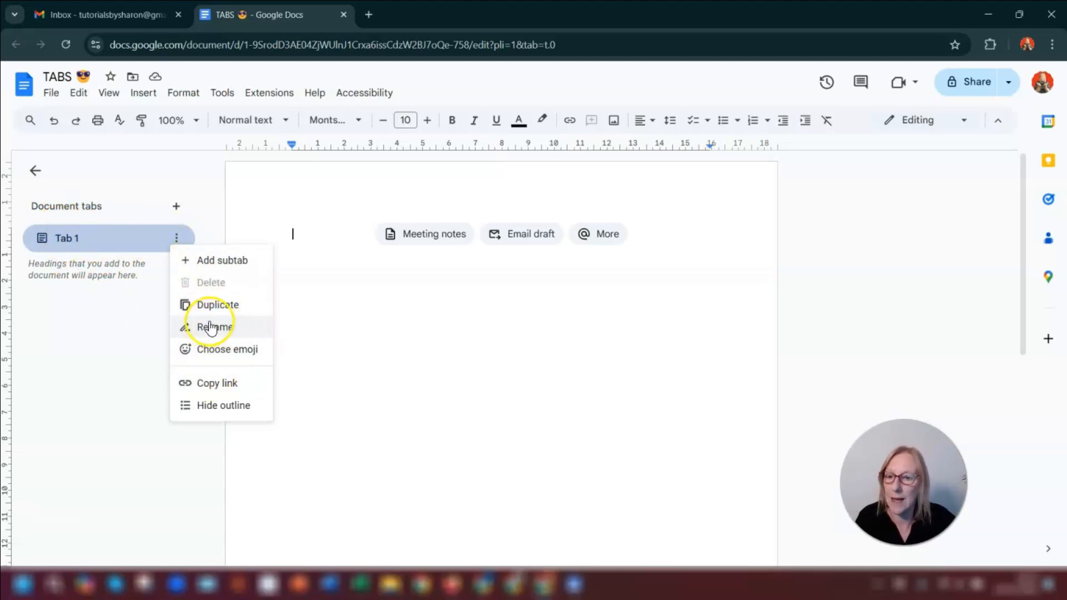
click(239, 197)
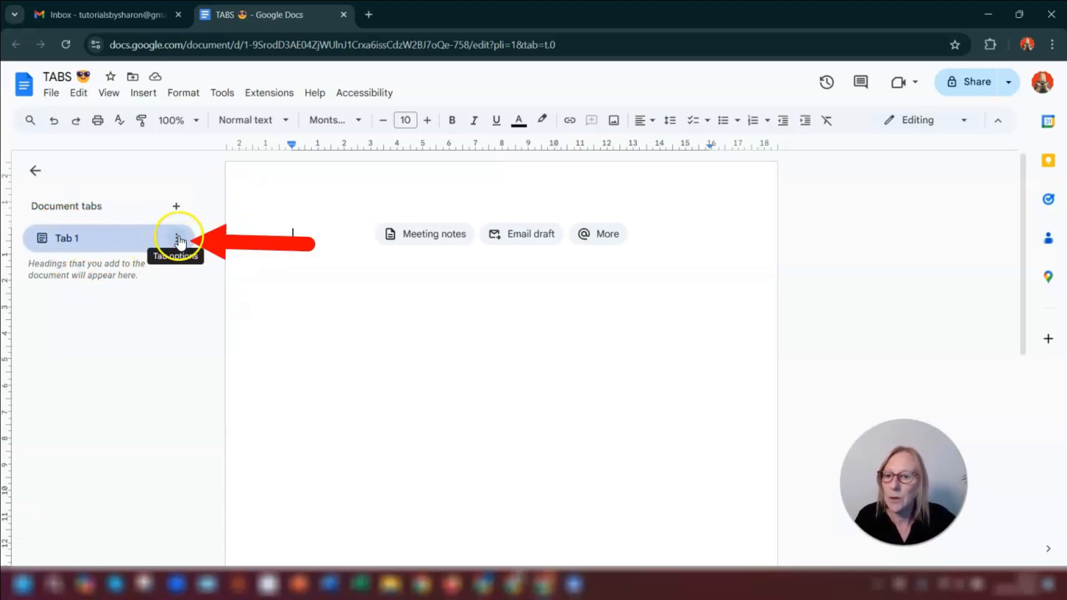
click(177, 240)
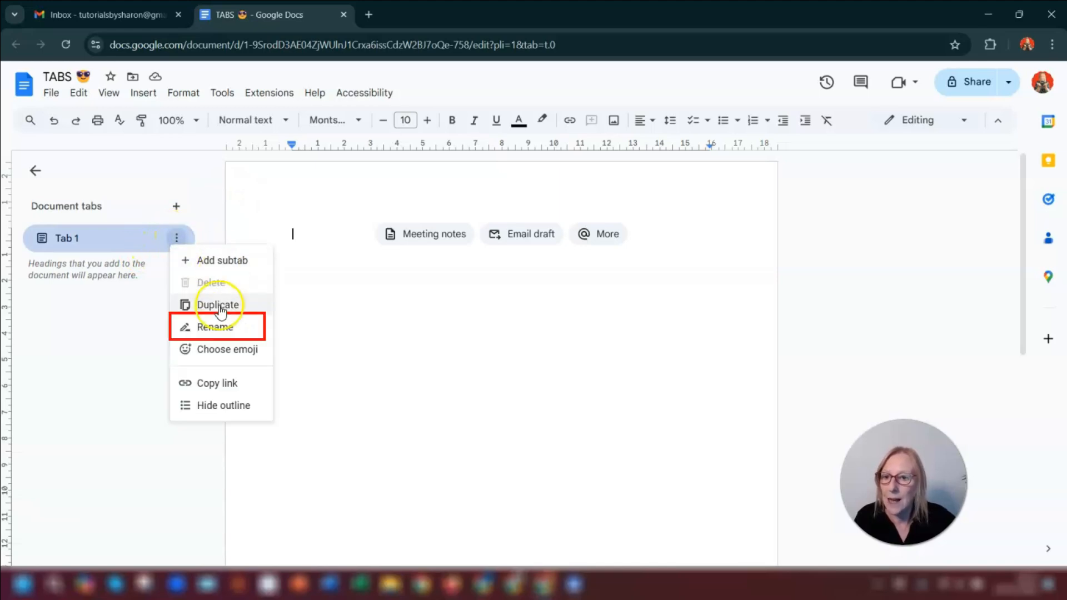
click(222, 327)
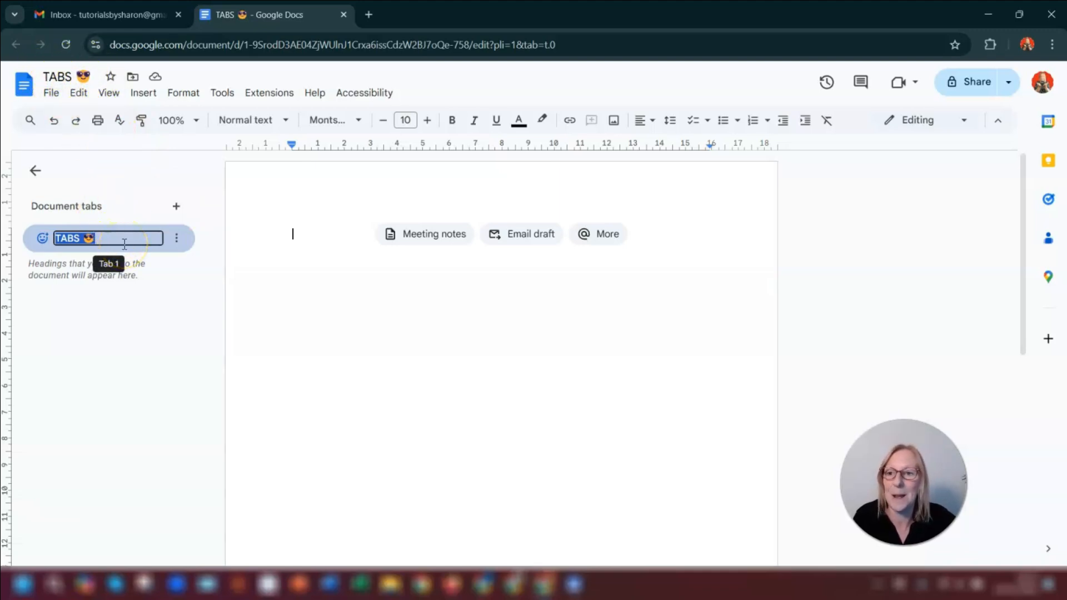
text(LinkedIn)
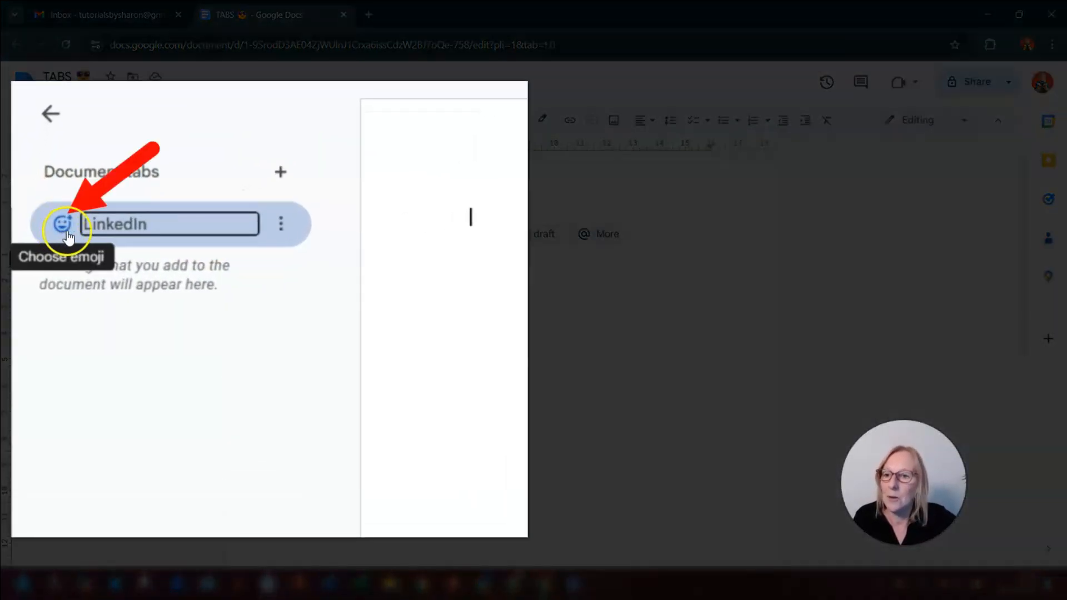
click(62, 224)
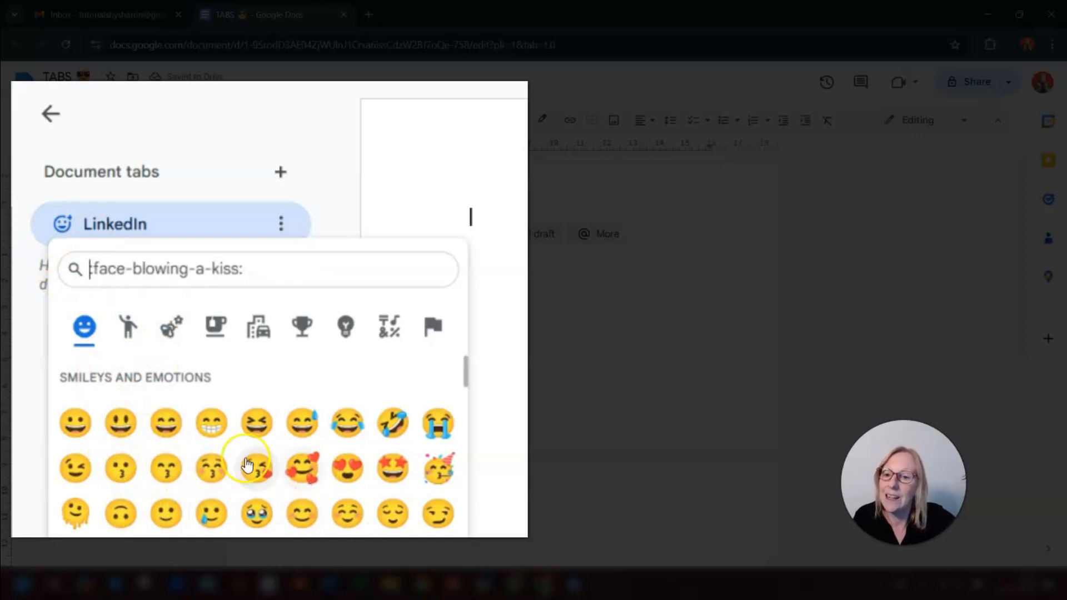
click(168, 223)
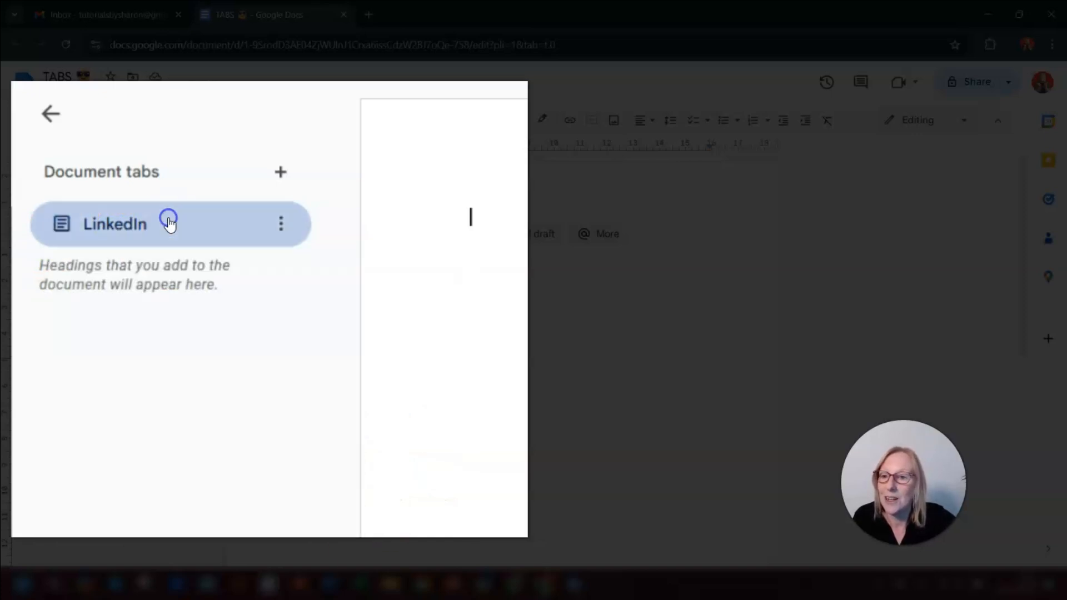
click(281, 223)
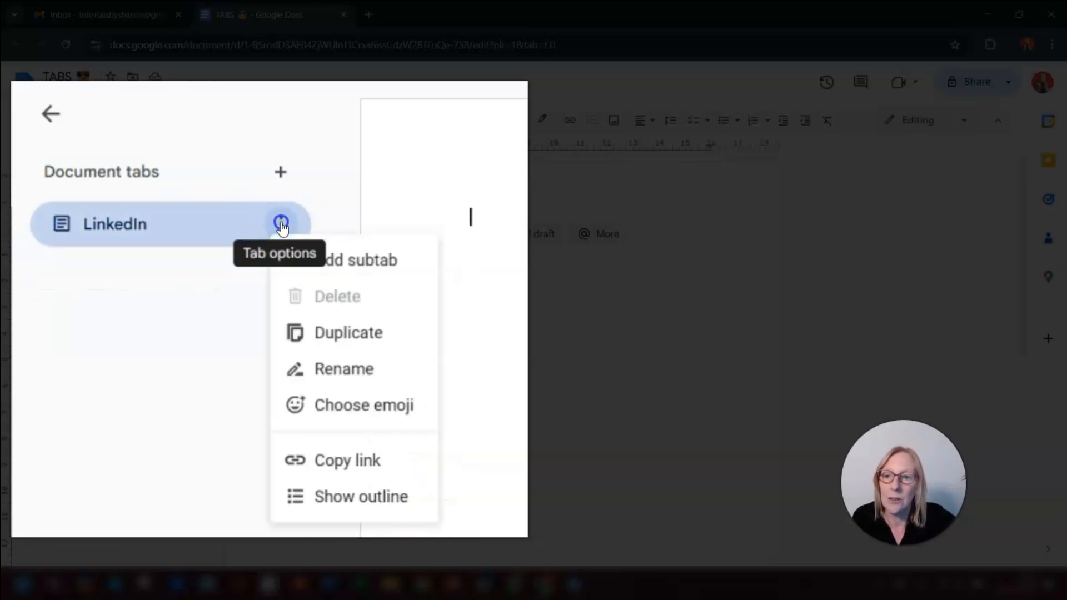
click(330, 406)
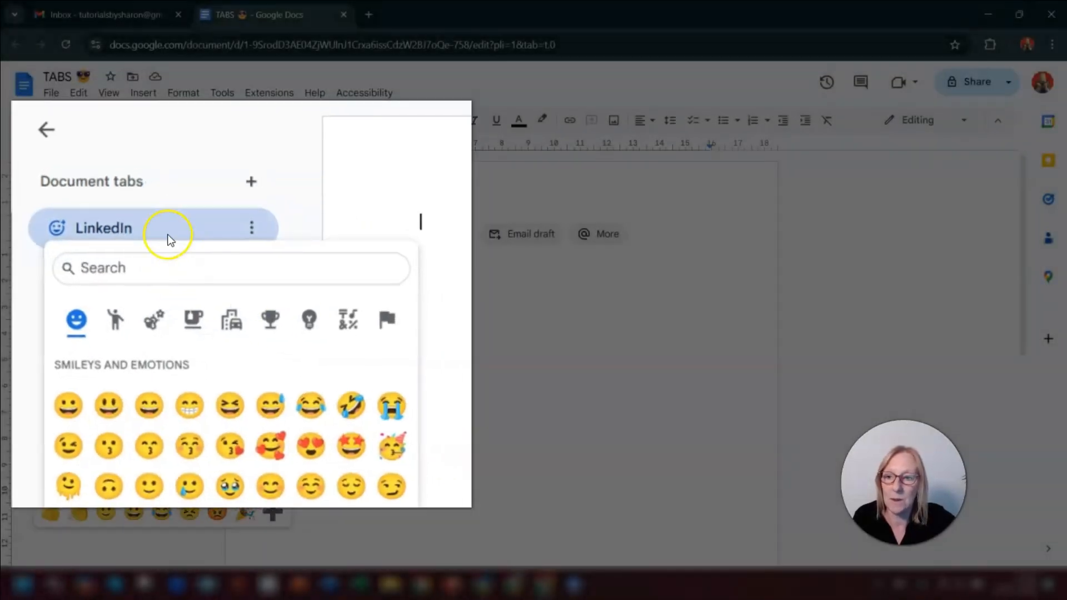
click(228, 171)
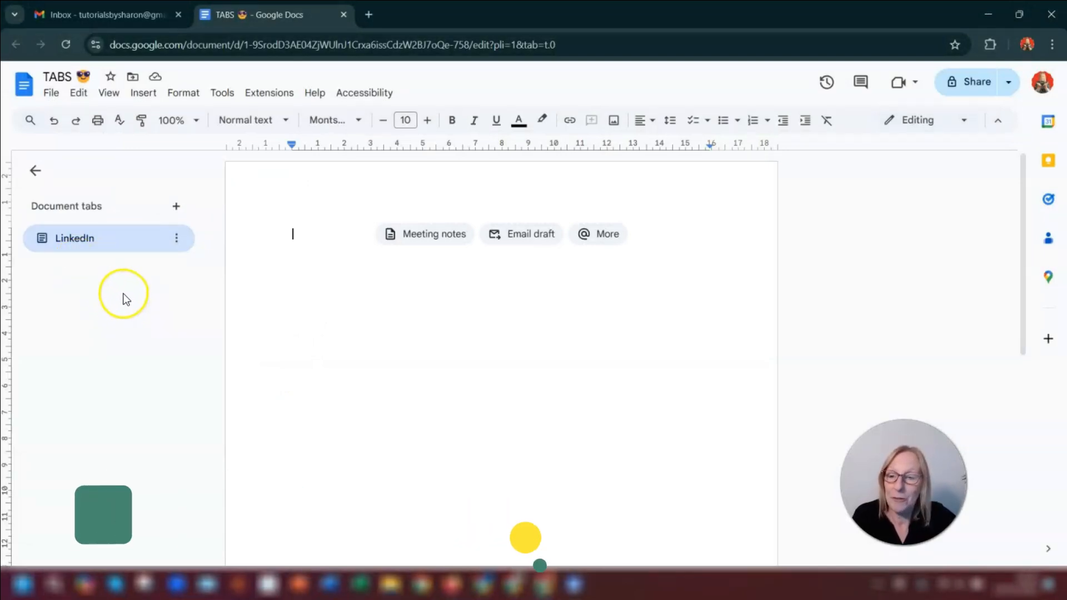
- Add a new tab and rename it YouTube
click(176, 209)
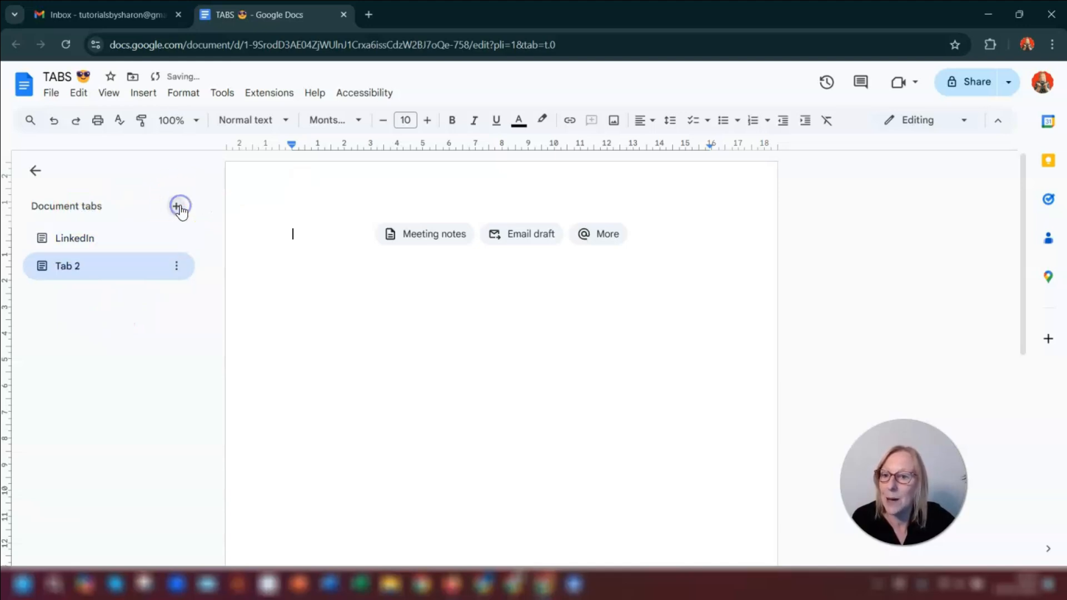
right_click(88, 268)
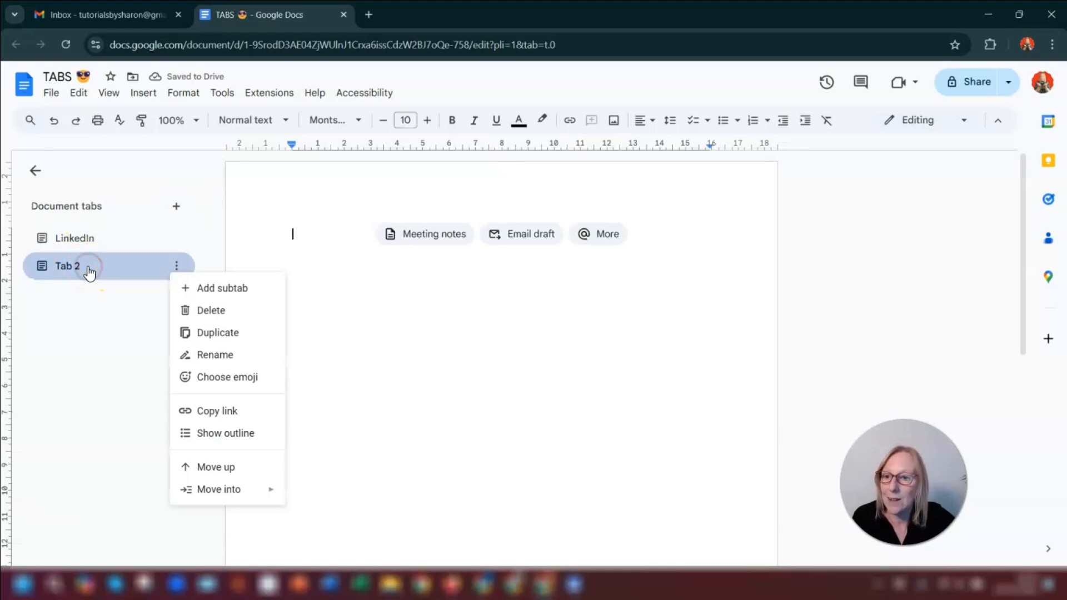
click(210, 356)
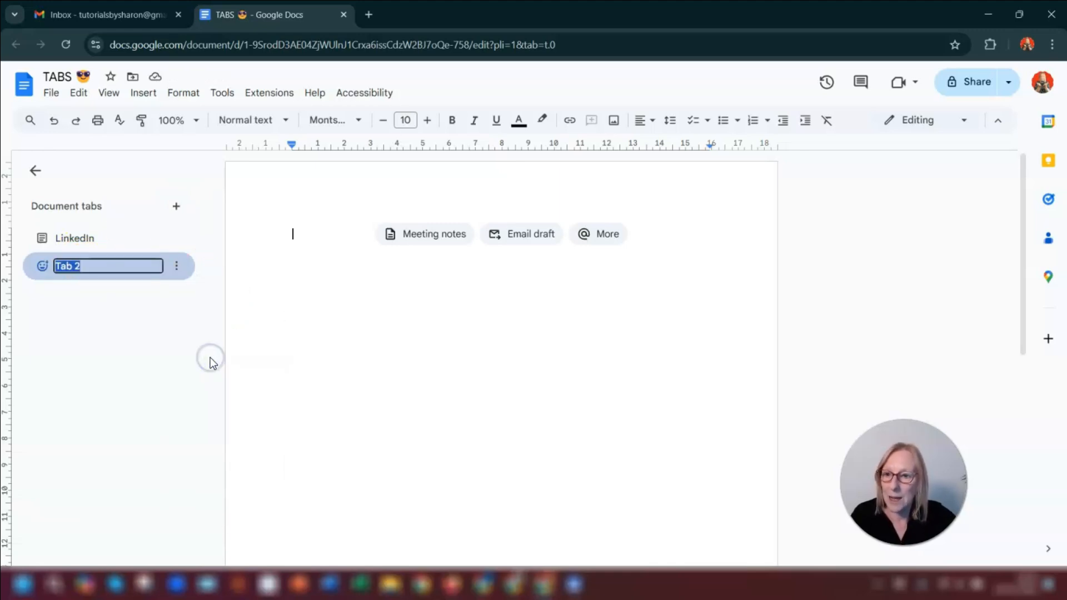
text(YouTube)
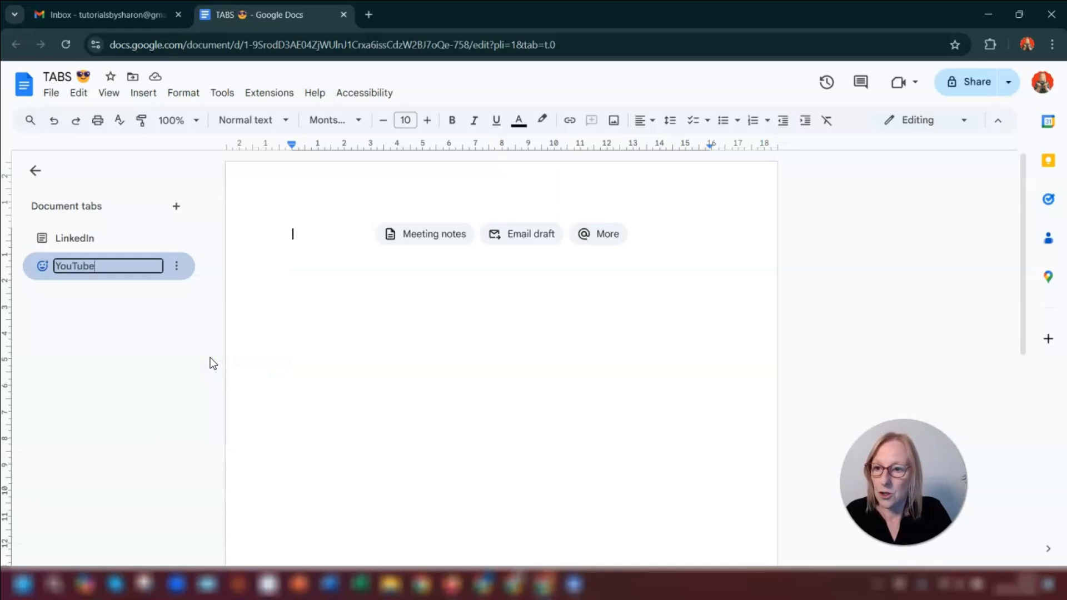
key(Return)
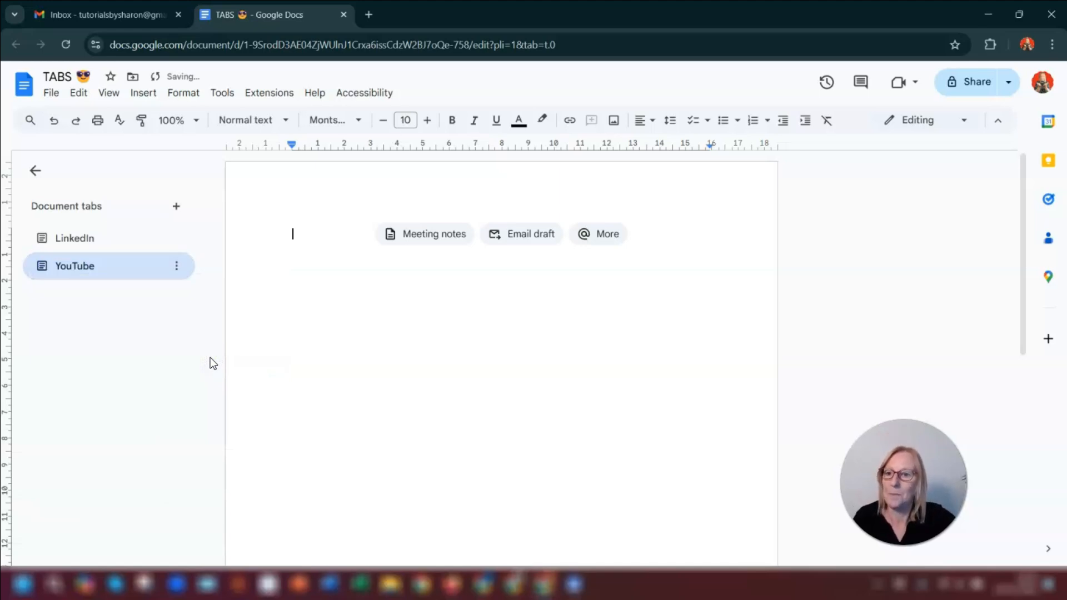
- Add another tab and rename it Instagram
click(176, 207)
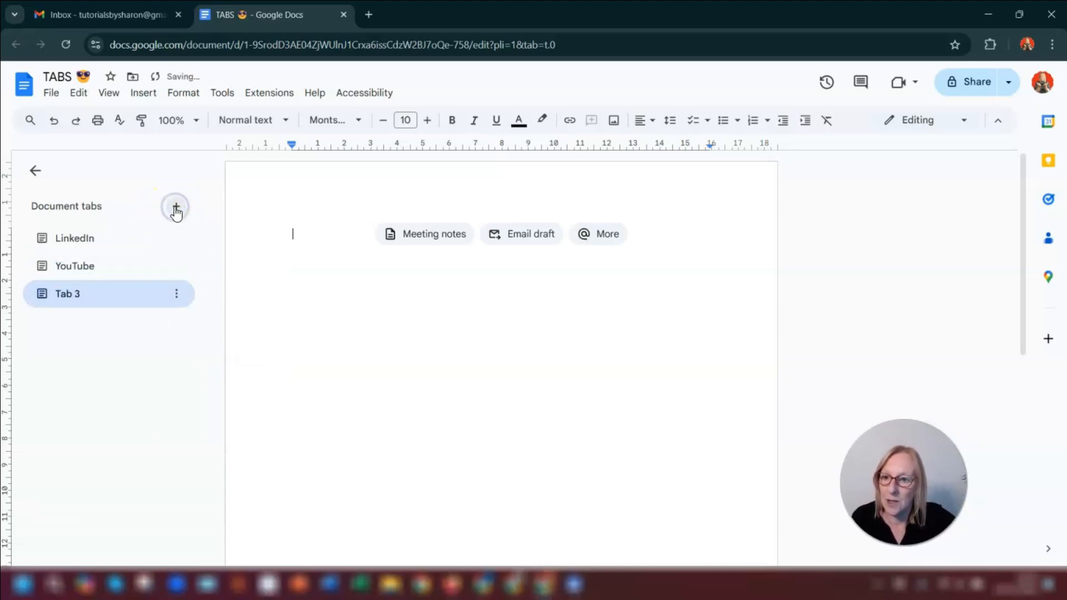
right_click(115, 301)
click(214, 380)
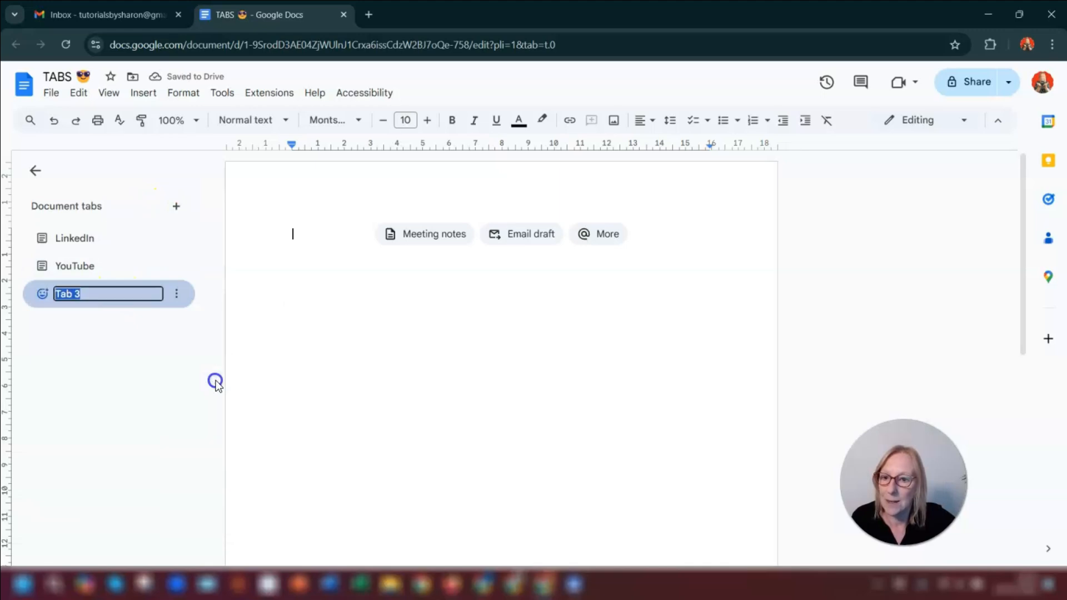
text(Instag)
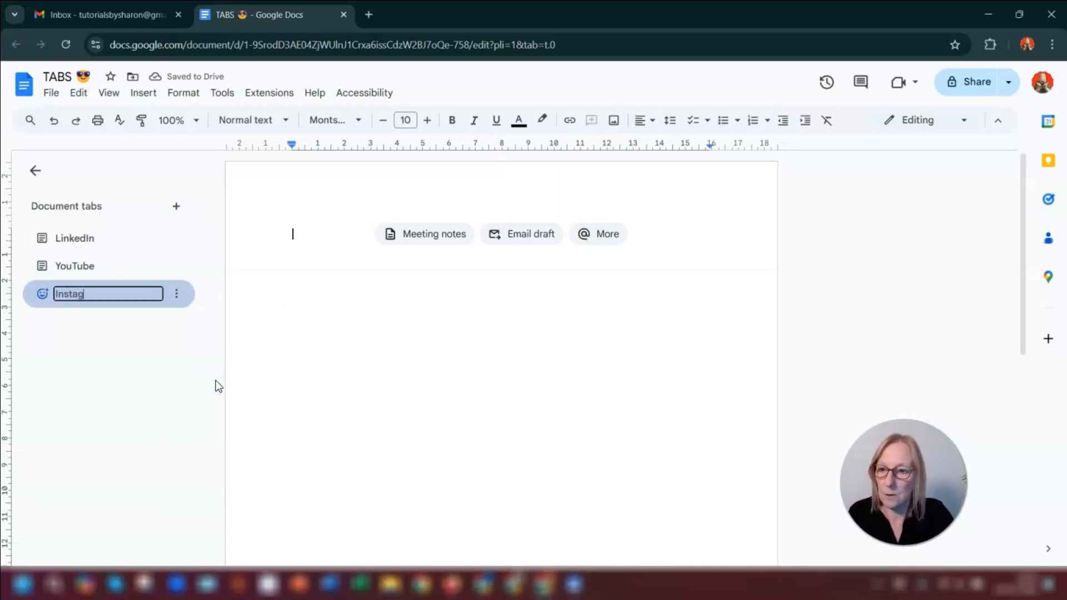
text(ram)
key(Return)
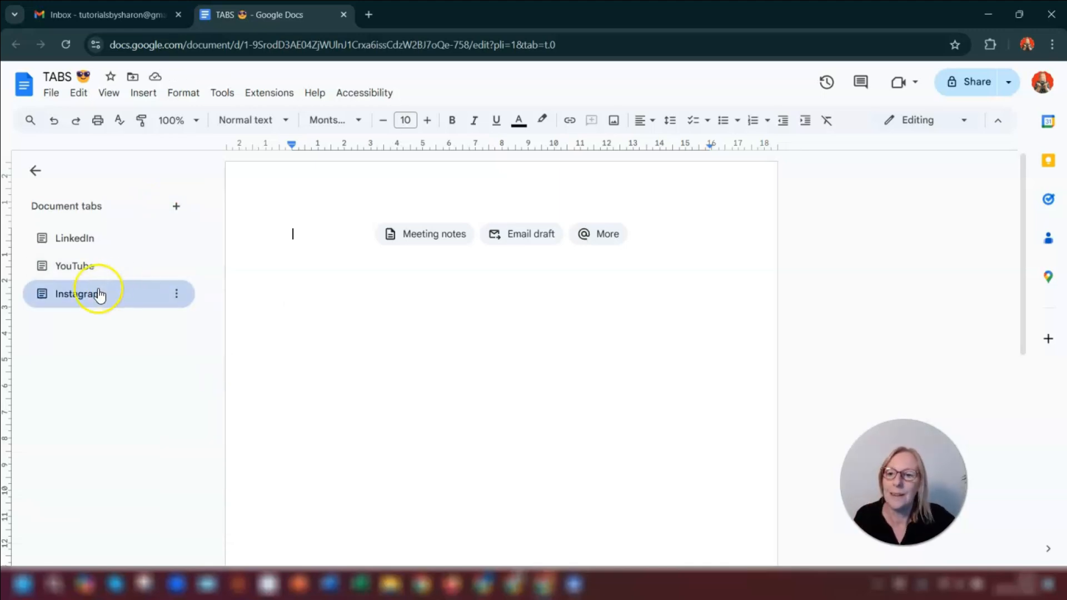
- Switch between the LinkedIn, YouTube and Instagram tabs to view each one
click(78, 291)
click(82, 267)
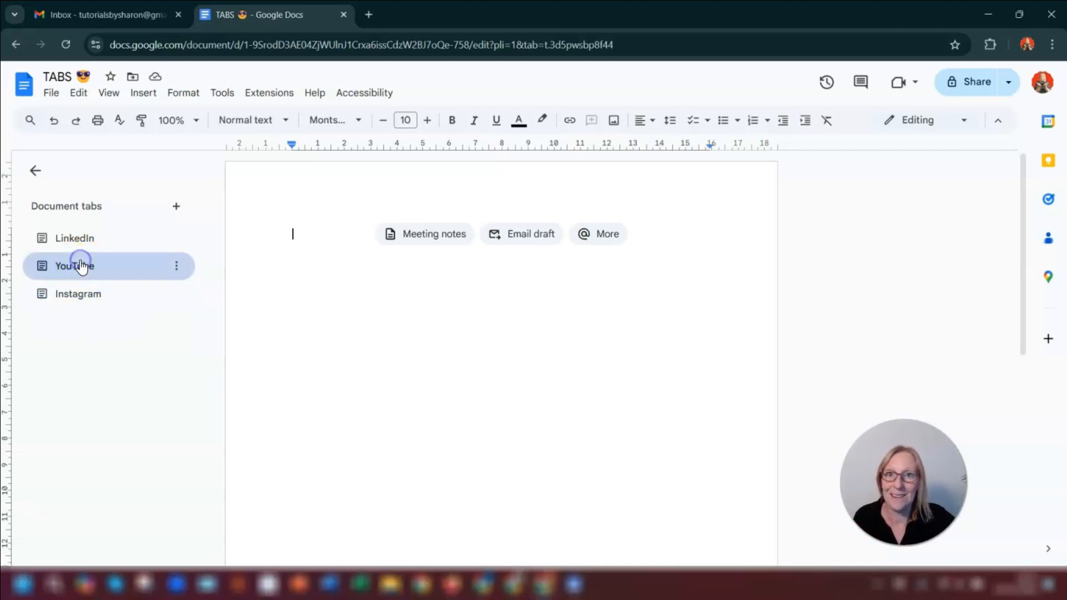
click(85, 237)
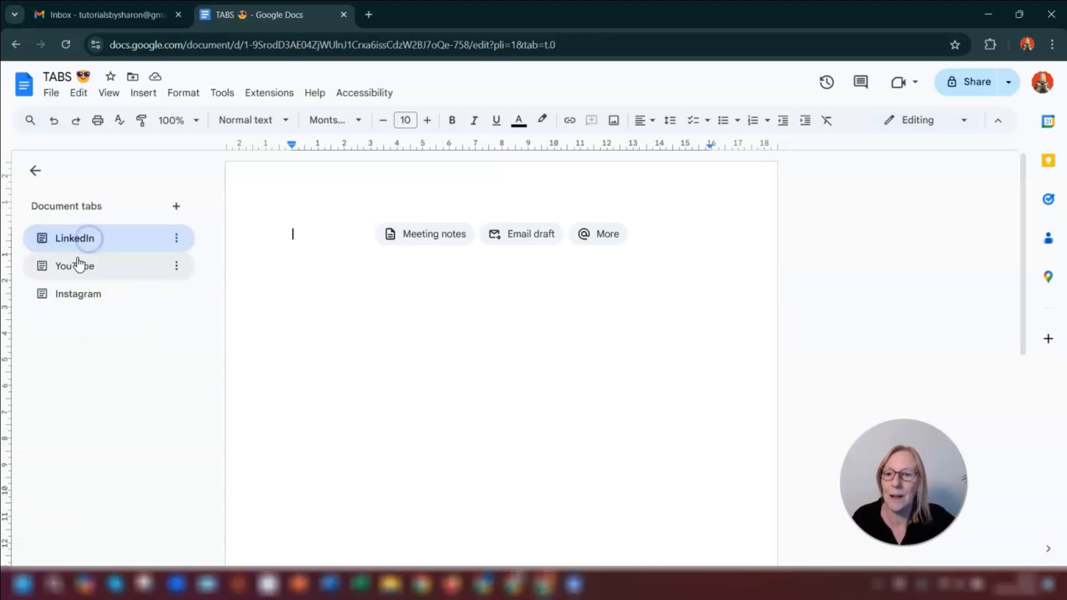
click(77, 264)
click(86, 294)
click(72, 239)
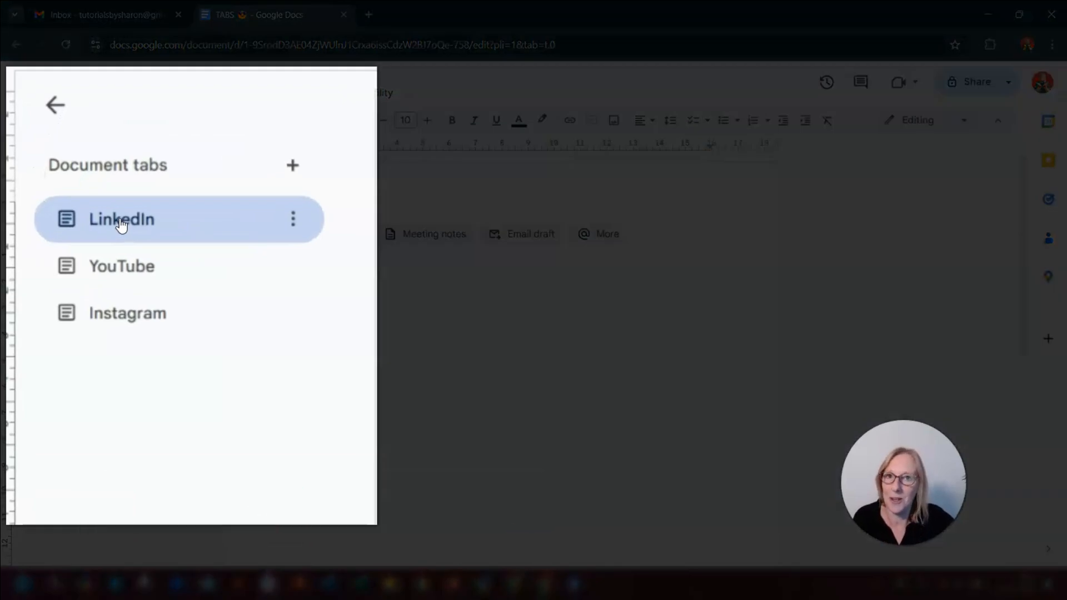
- Reorder the tabs by dragging so they run LinkedIn, Instagram, YouTube
drag(108, 314, 148, 207)
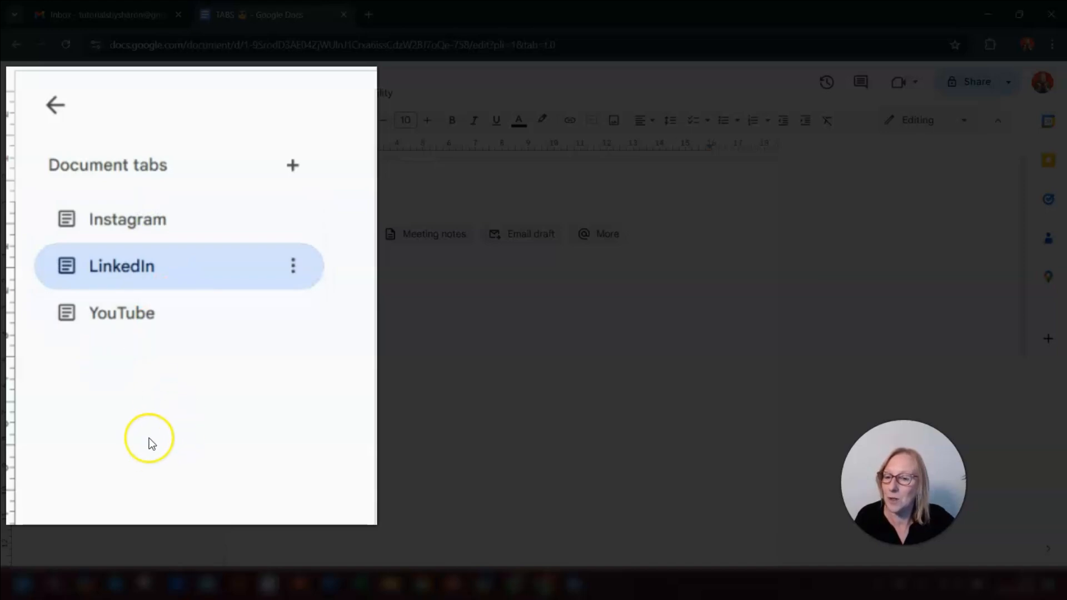
drag(152, 305, 179, 233)
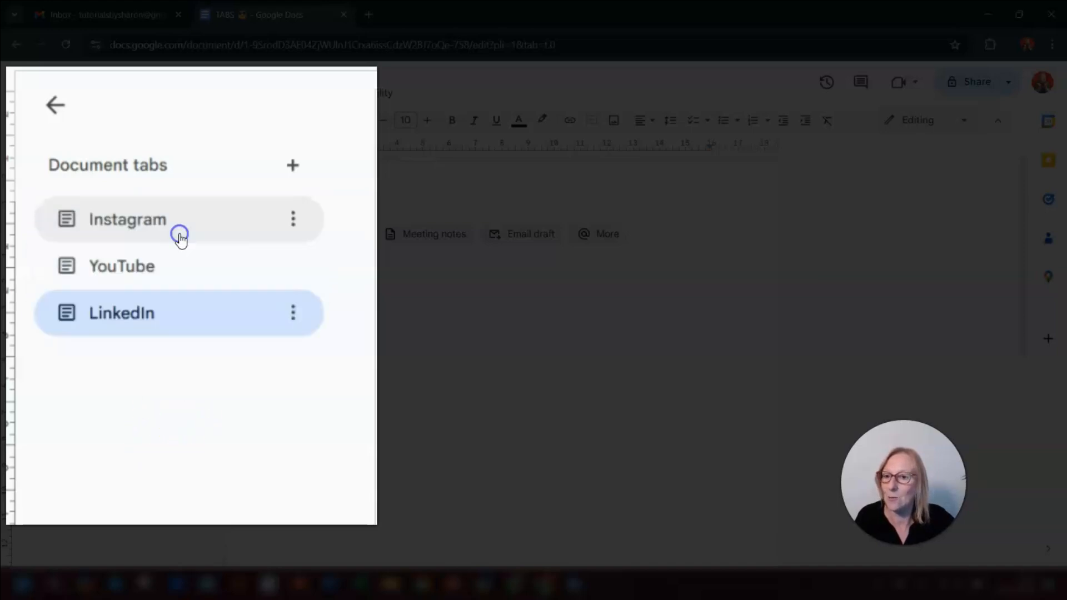
drag(136, 317, 102, 220)
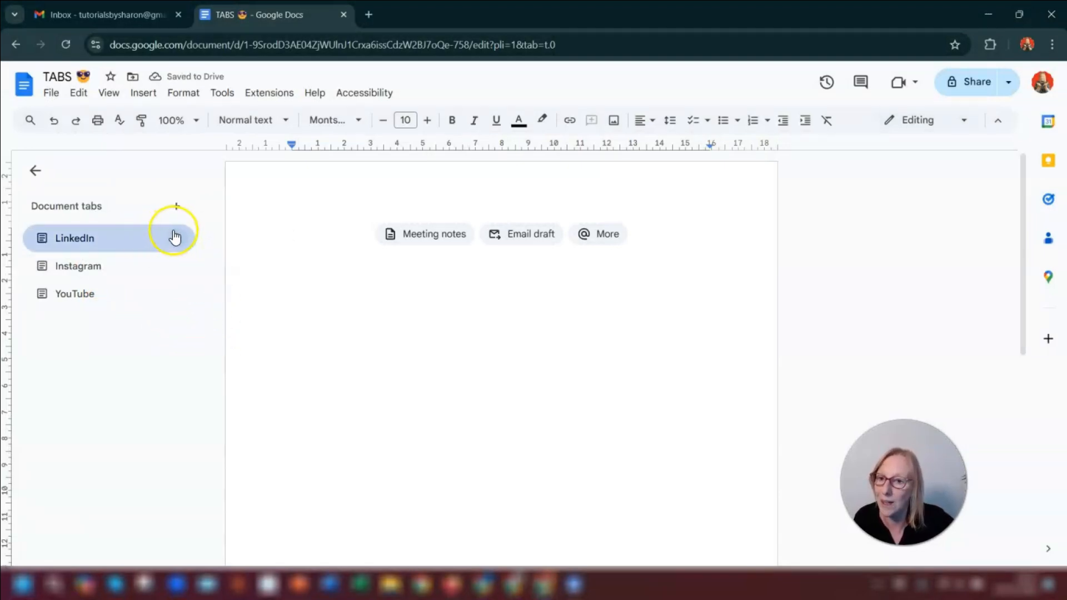
- Move the LinkedIn tab down one position below Instagram
click(175, 237)
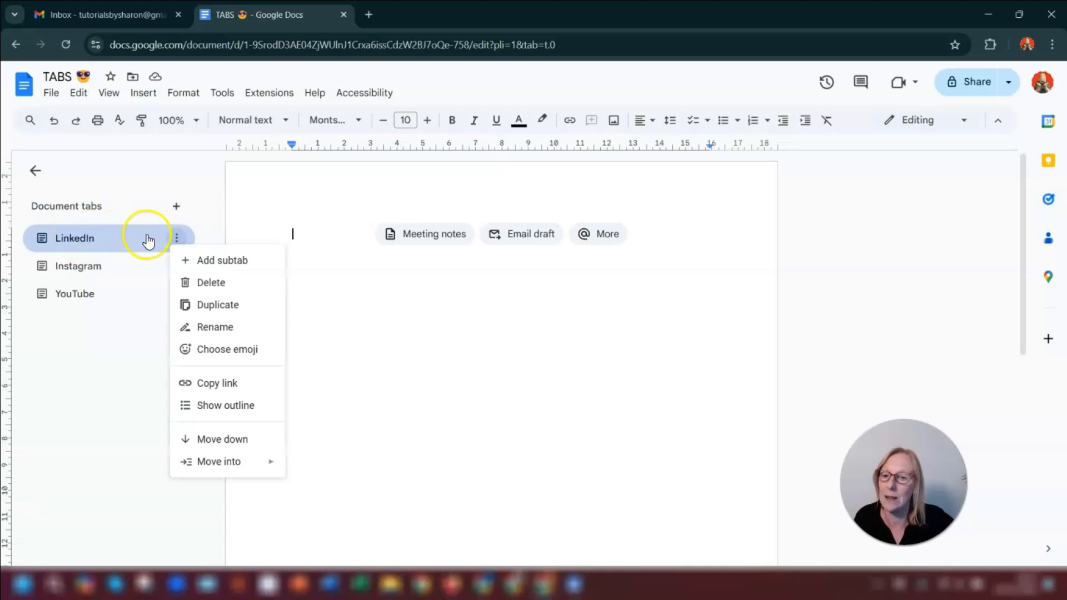
click(208, 440)
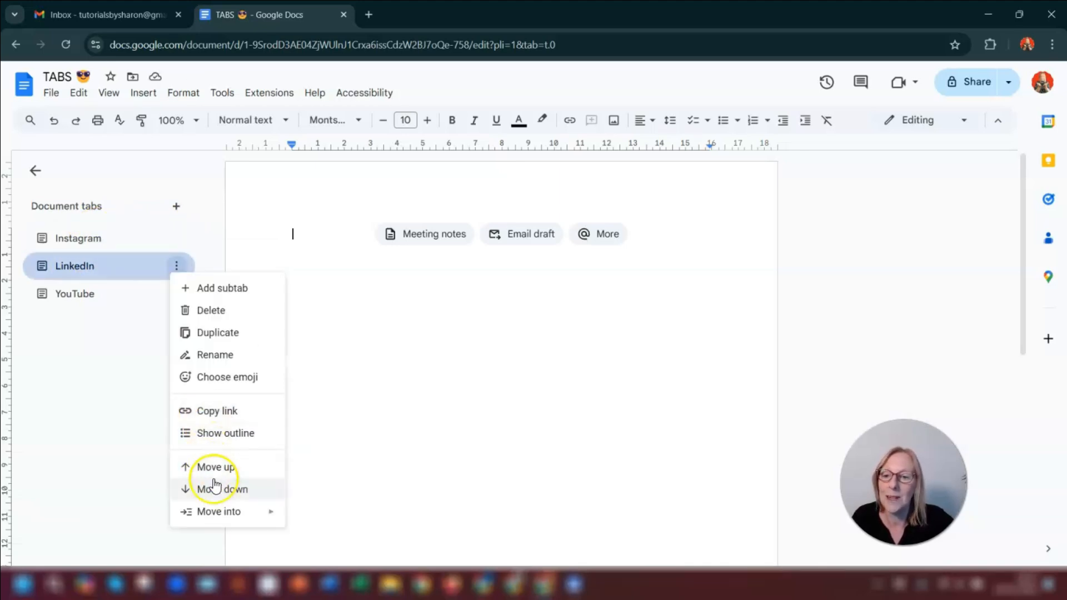
click(80, 335)
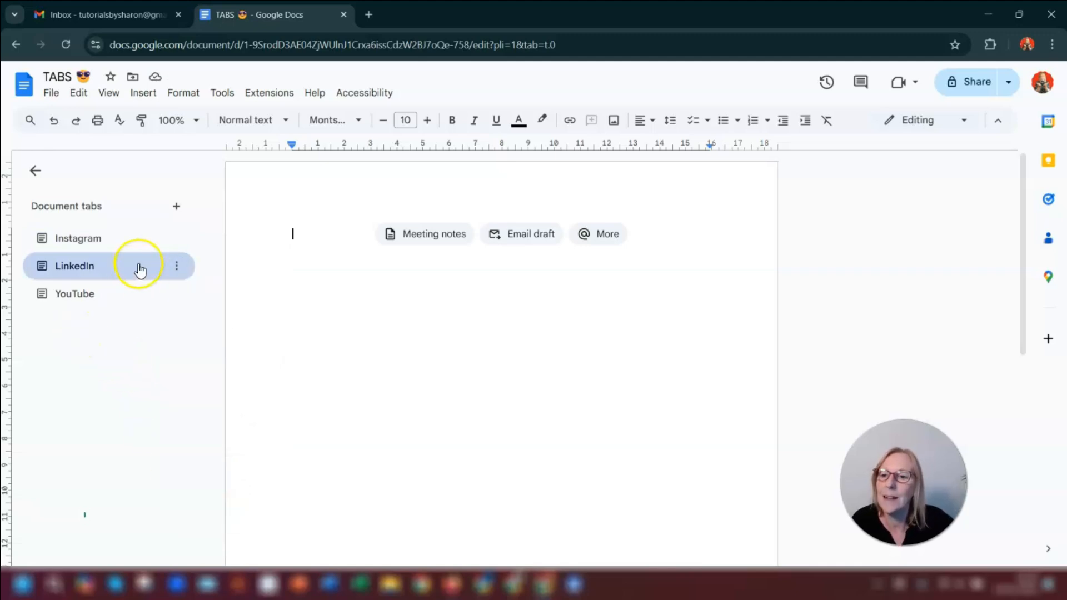
- Show the outline under the LinkedIn tab
right_click(138, 264)
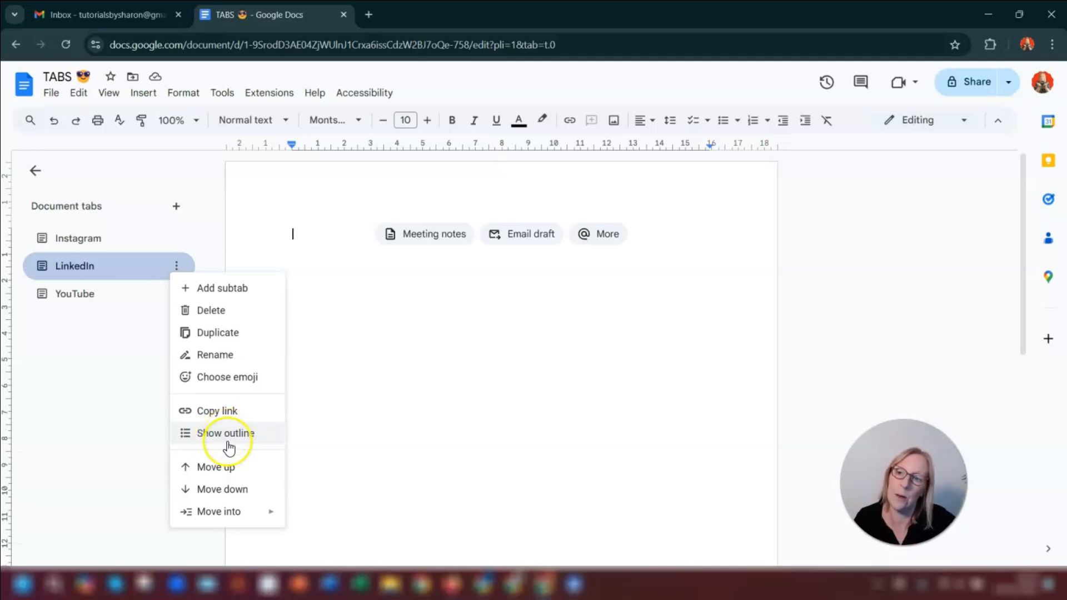
click(98, 382)
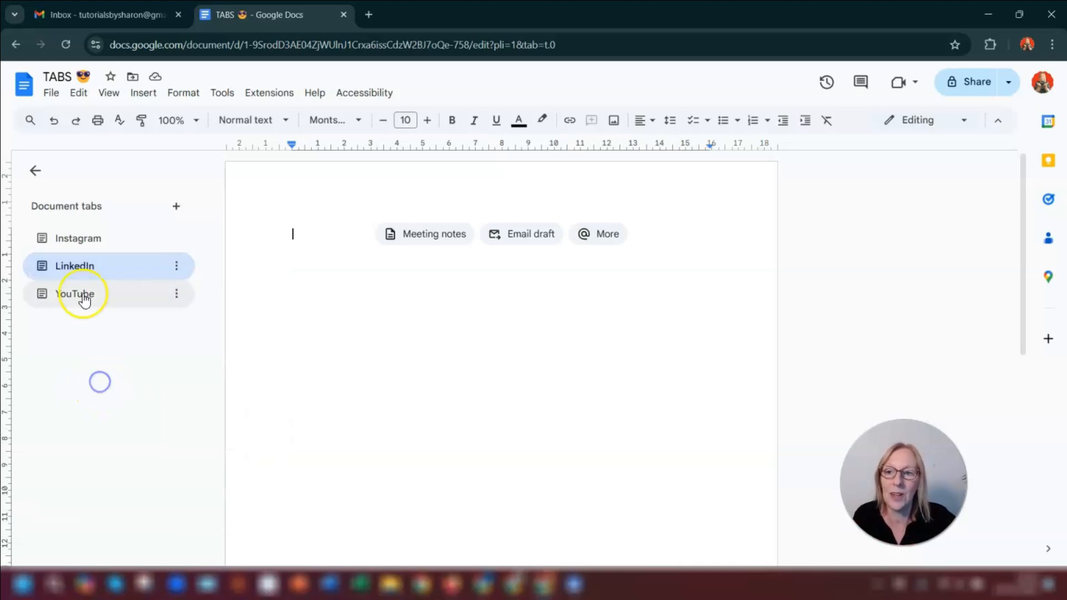
click(89, 270)
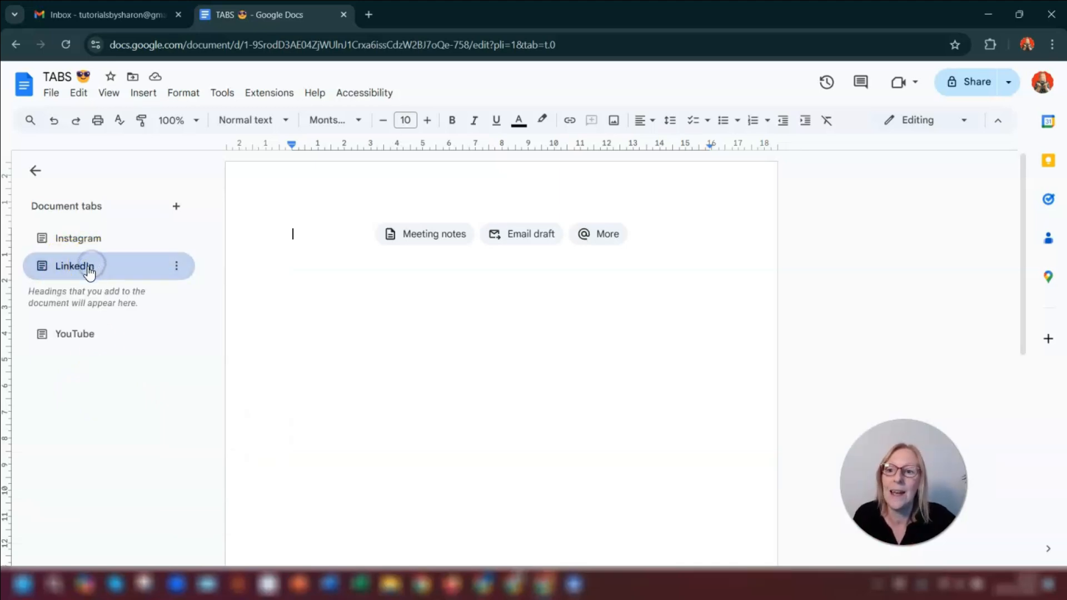
- Move the LinkedIn tab into the YouTube tab as a subtab
click(179, 265)
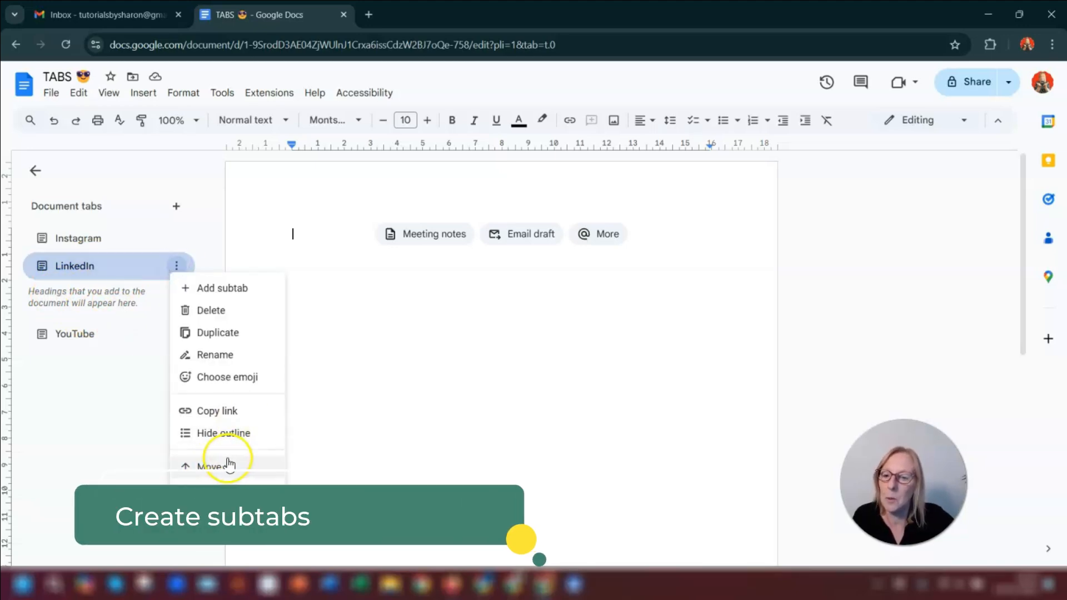
mouse_move(201, 517)
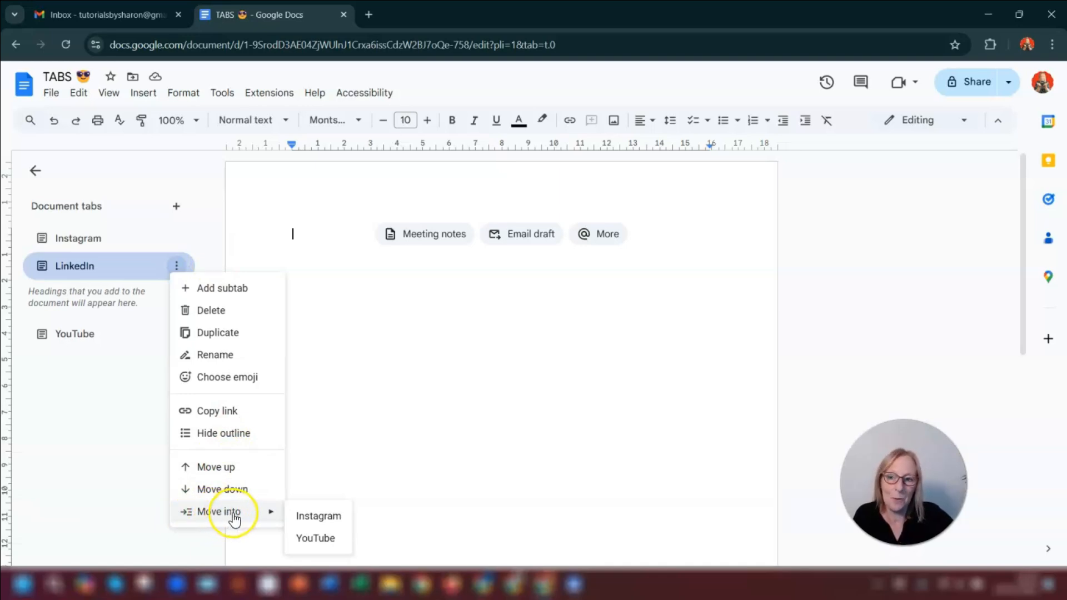
click(316, 538)
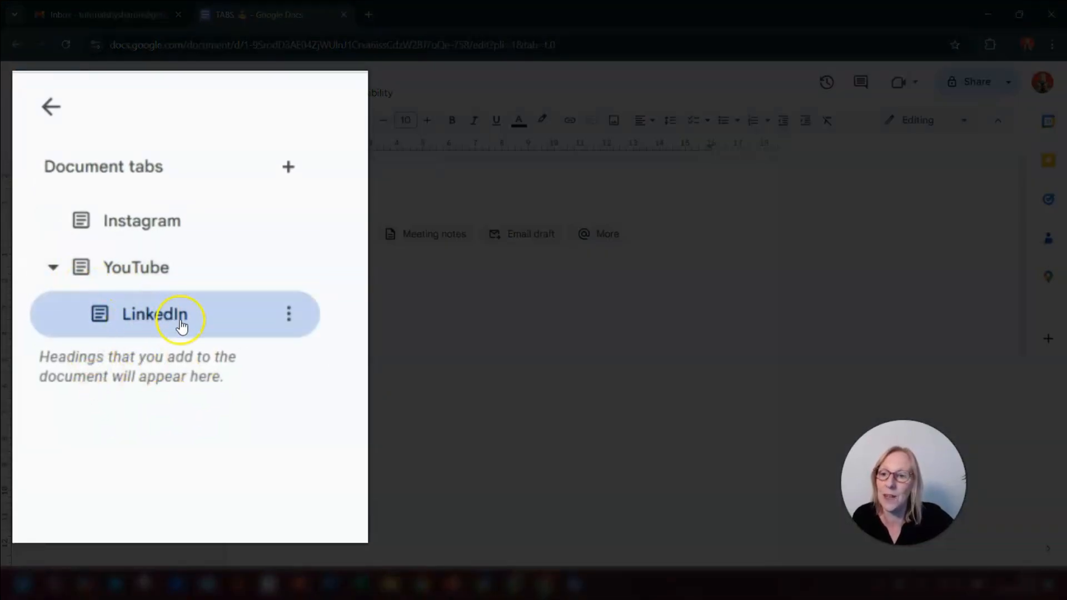
- Collapse and expand the subtabs under the YouTube tab
click(65, 269)
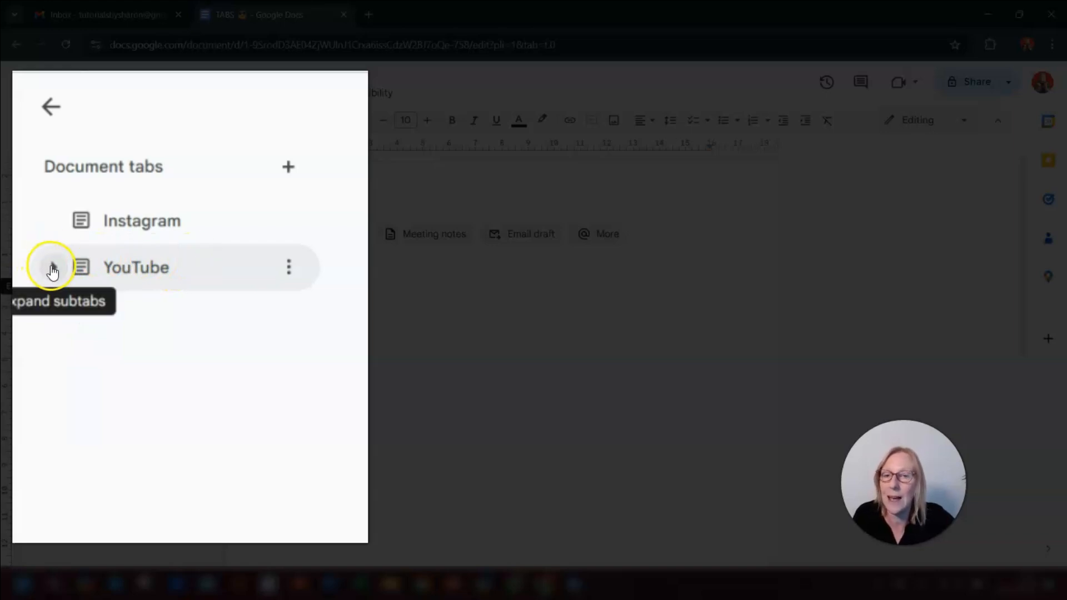
click(53, 270)
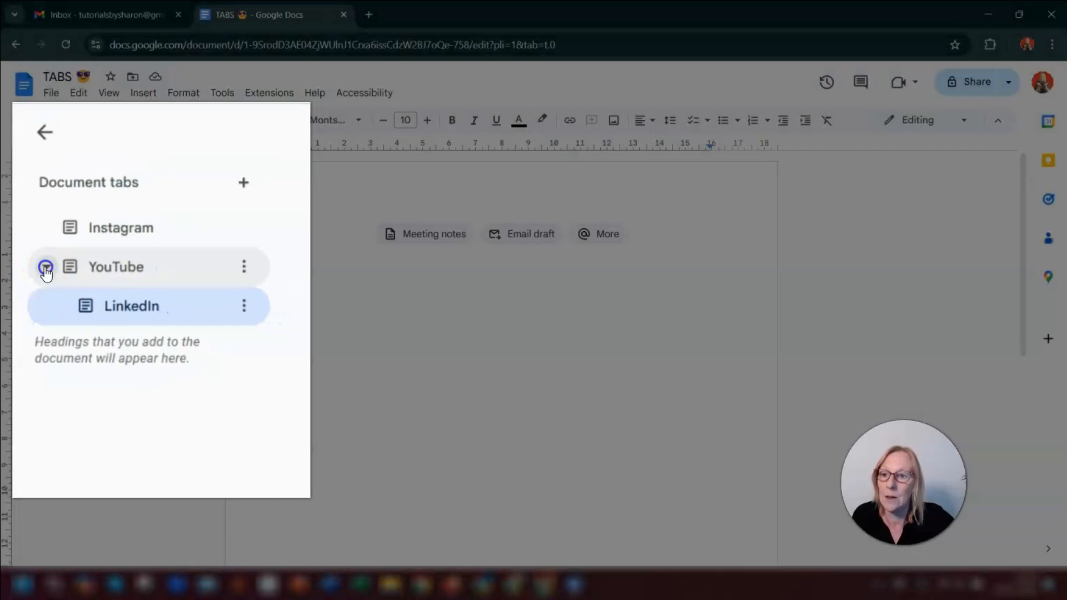
click(45, 268)
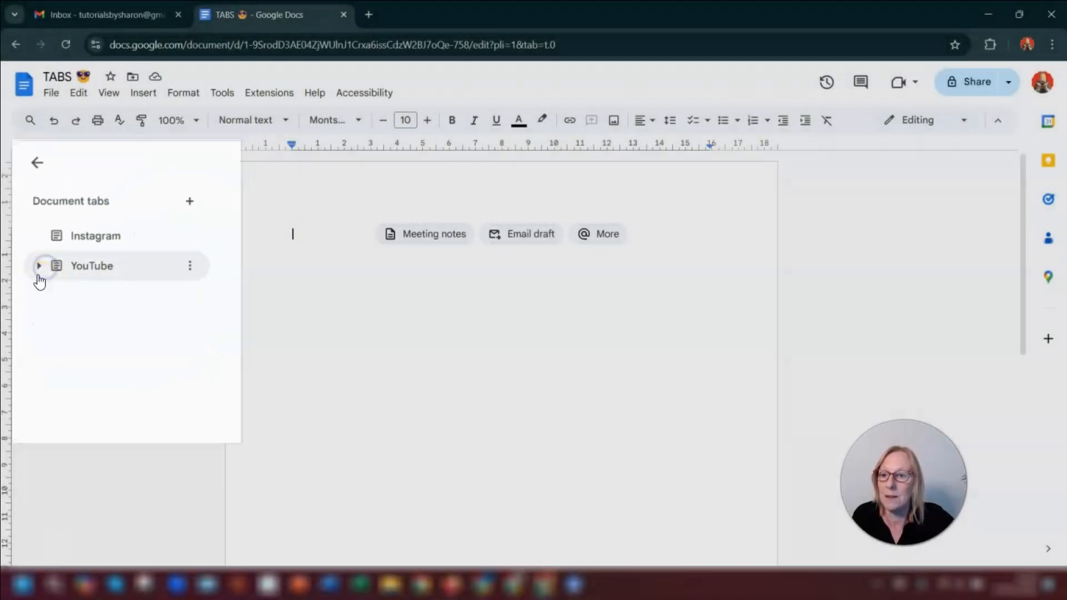
click(37, 267)
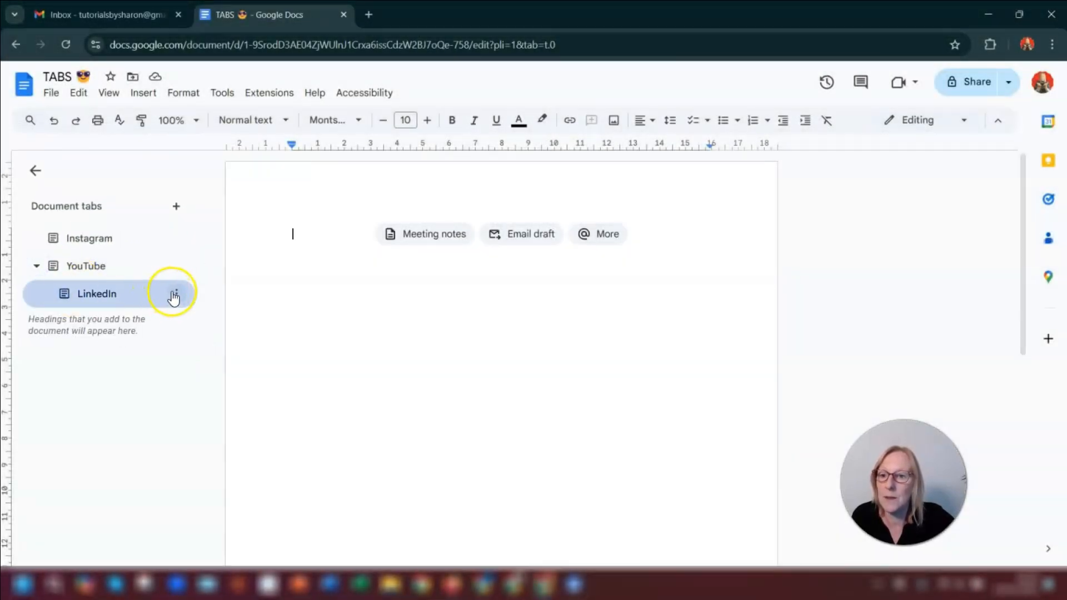
- Move the LinkedIn subtab out of the YouTube group back to the top level
click(175, 293)
mouse_move(222, 494)
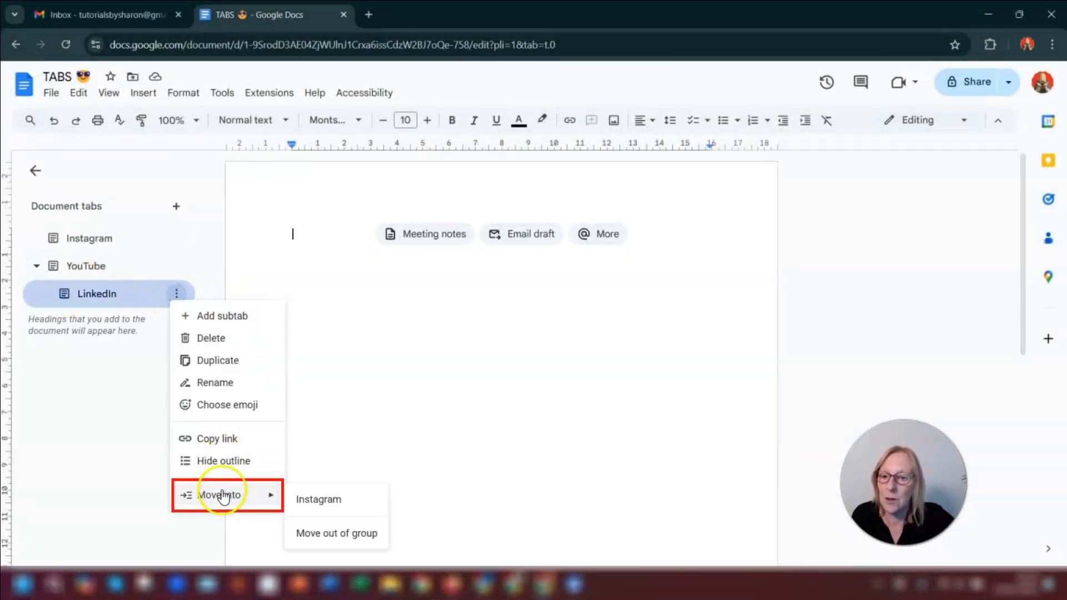
click(326, 534)
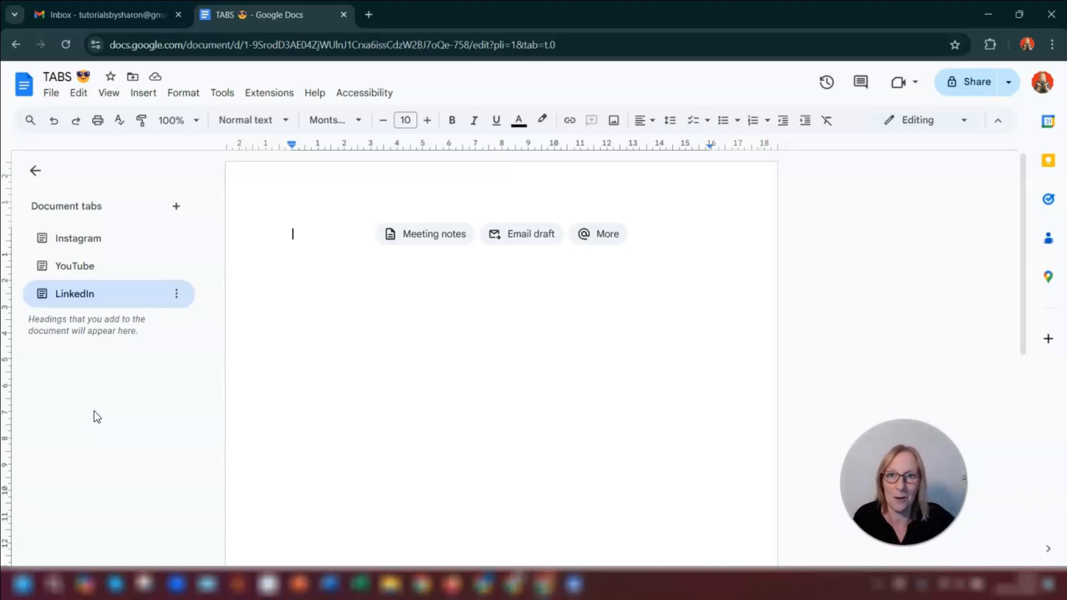
- Switch to the LinkedIn document and browse the contents of its Ideas tab
click(166, 593)
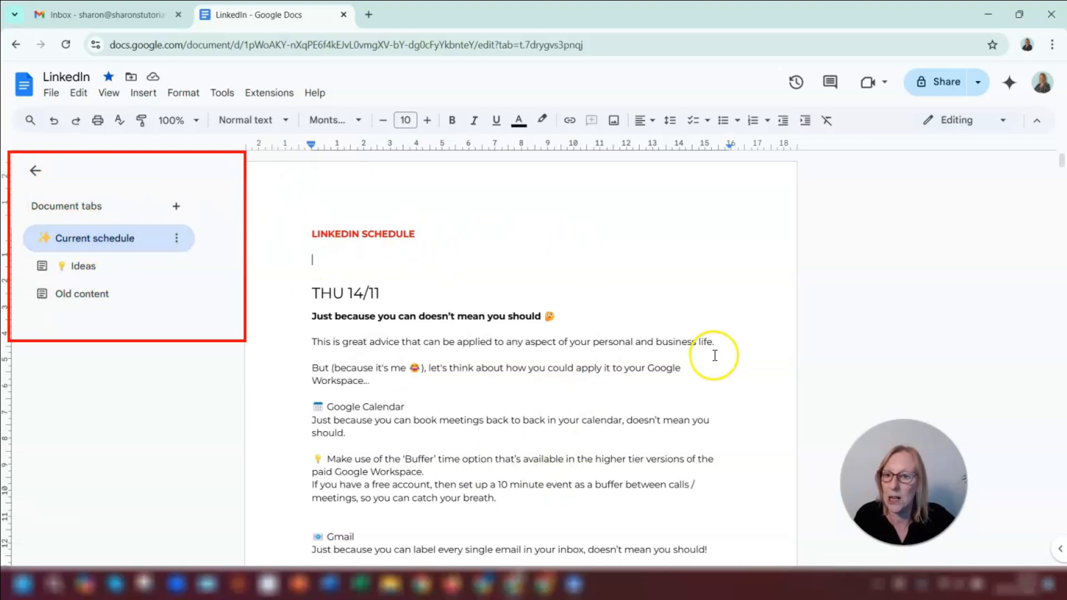
click(84, 268)
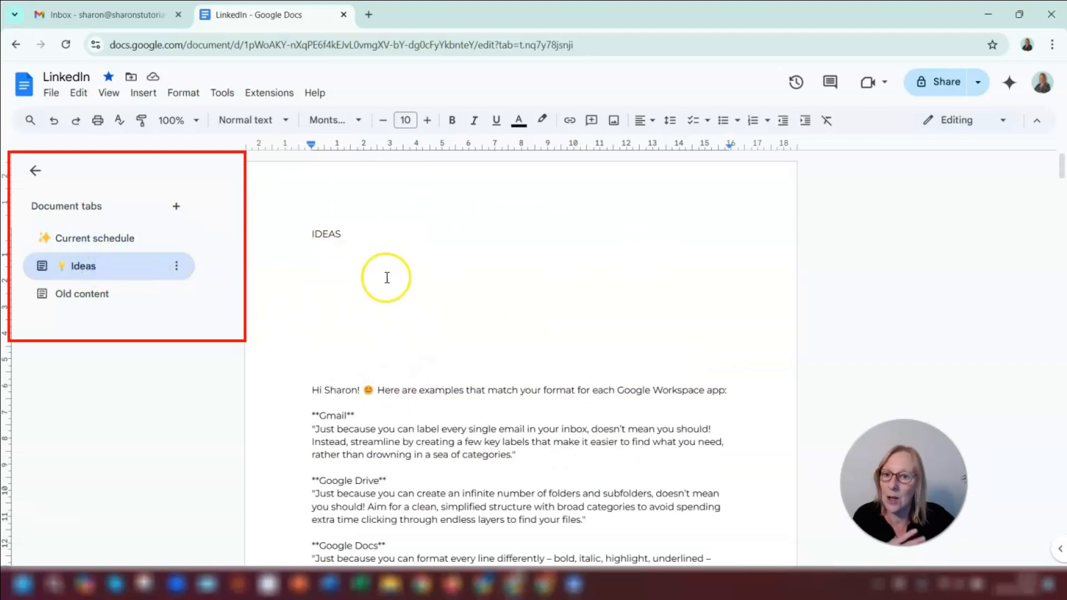
scroll(400, 277, down, 9)
scroll(421, 279, down, 12)
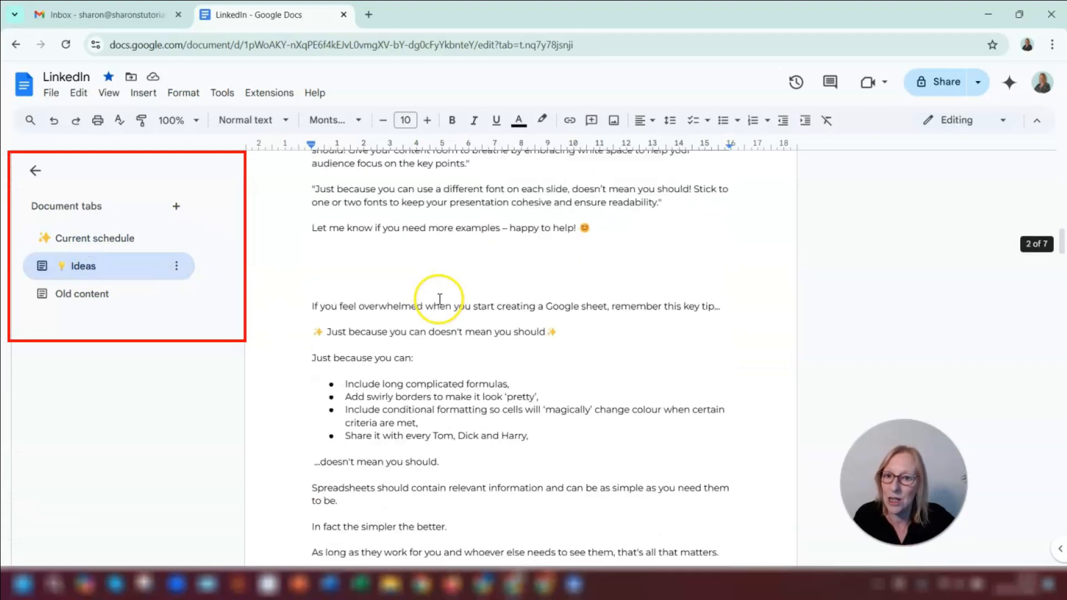
scroll(445, 294, down, 20)
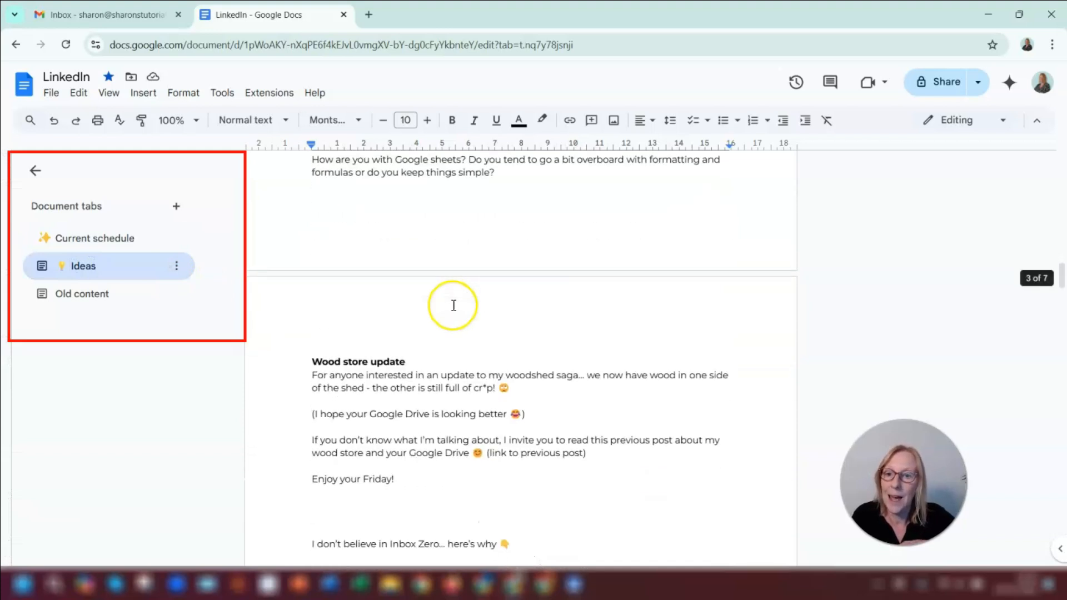
scroll(441, 300, up, 20)
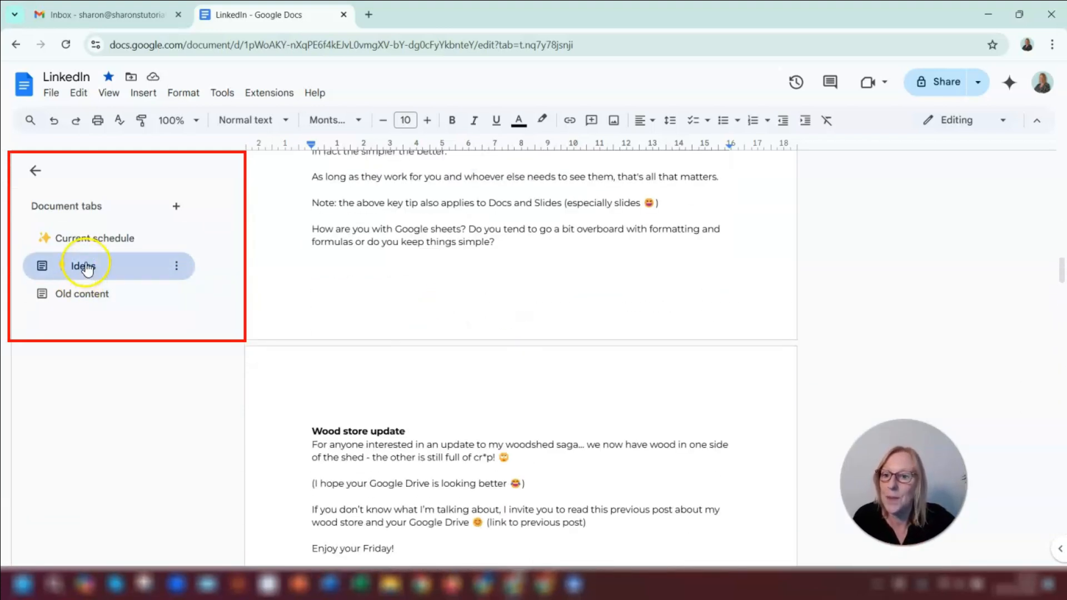
- Open the Old content tab and scroll through its contents
click(65, 298)
scroll(511, 283, down, 10)
scroll(500, 286, down, 20)
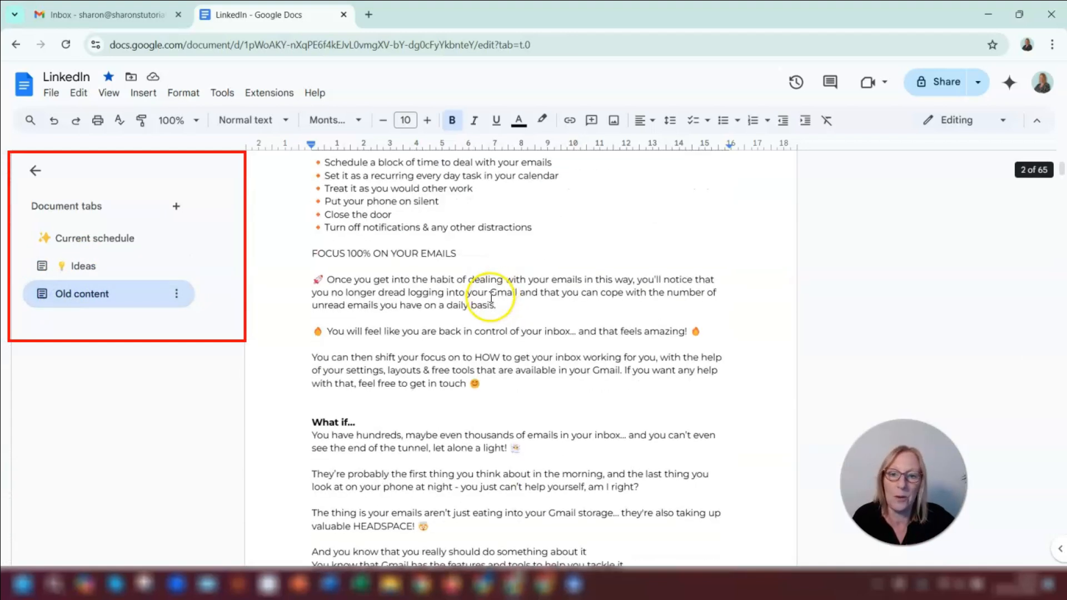
scroll(498, 308, down, 20)
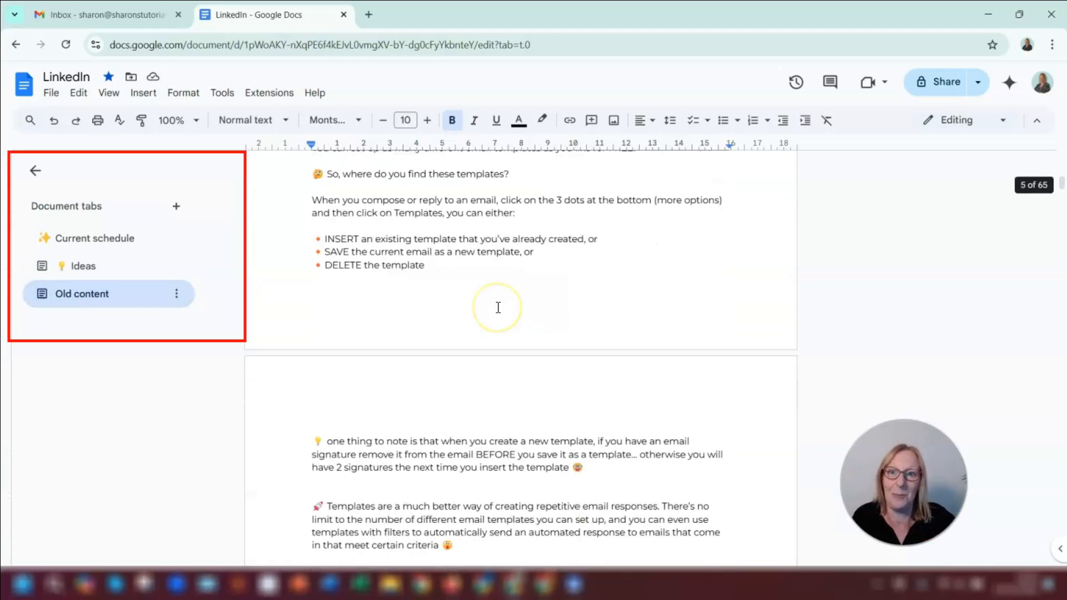
scroll(498, 307, down, 20)
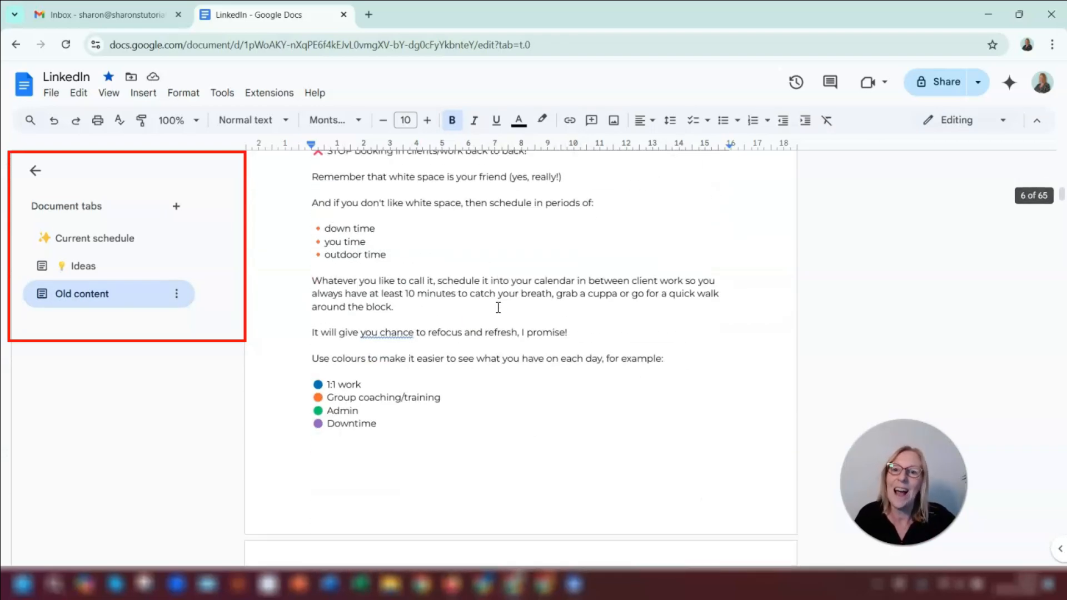
scroll(498, 308, up, 15)
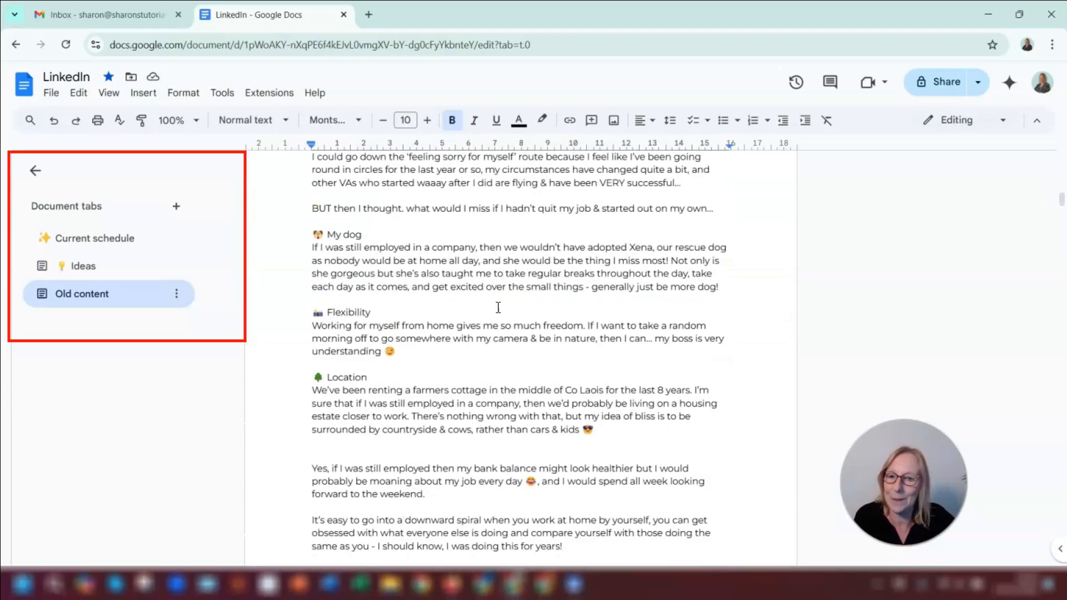
- Open the Current schedule tab's outline and jump to the WED 06/11 and MON 28/10 headings
click(64, 236)
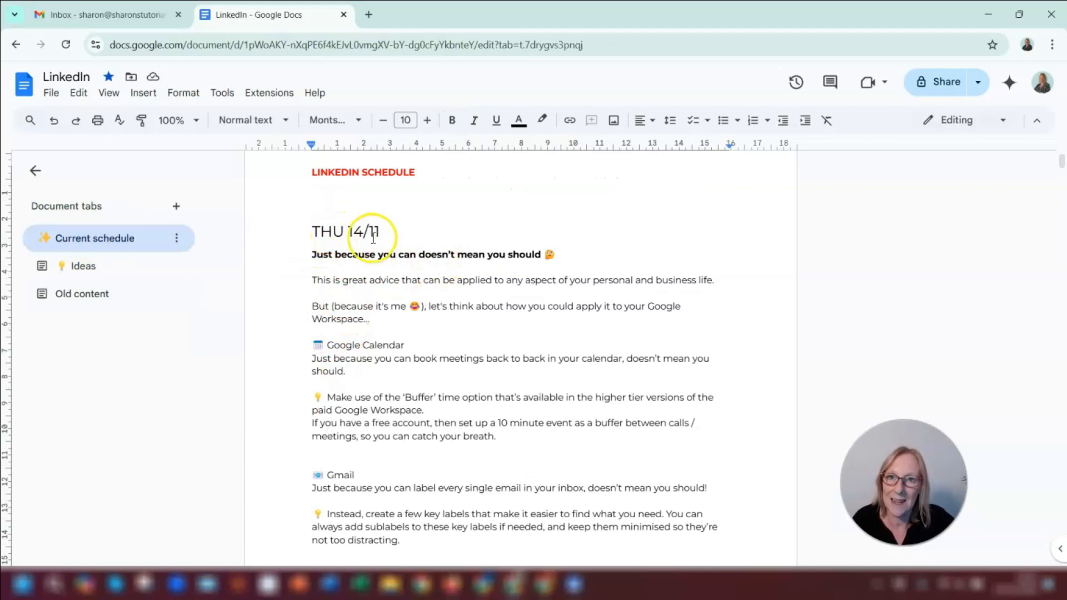
click(98, 242)
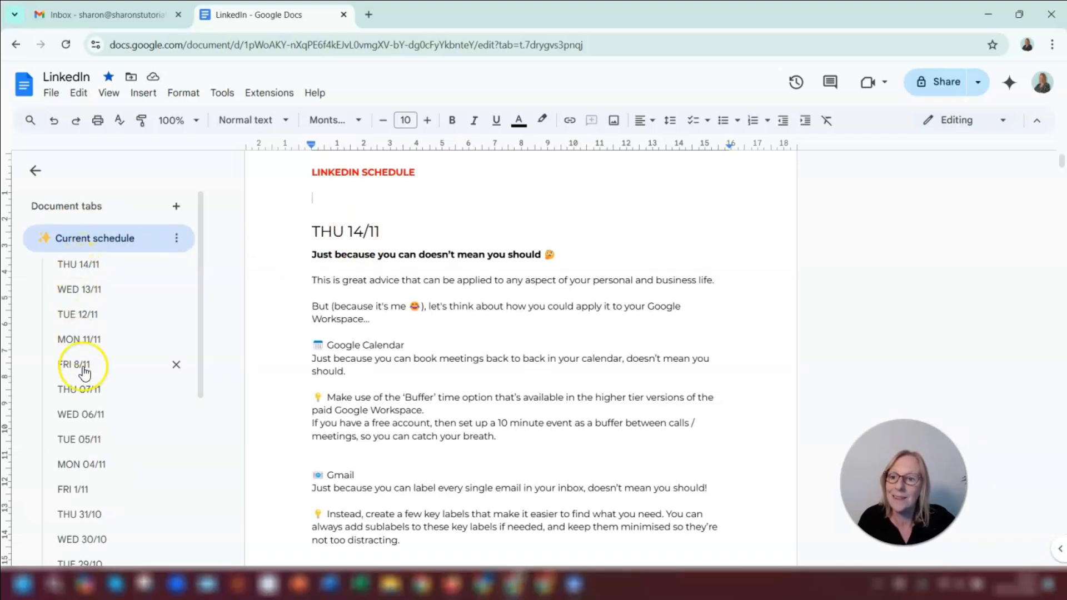
click(72, 415)
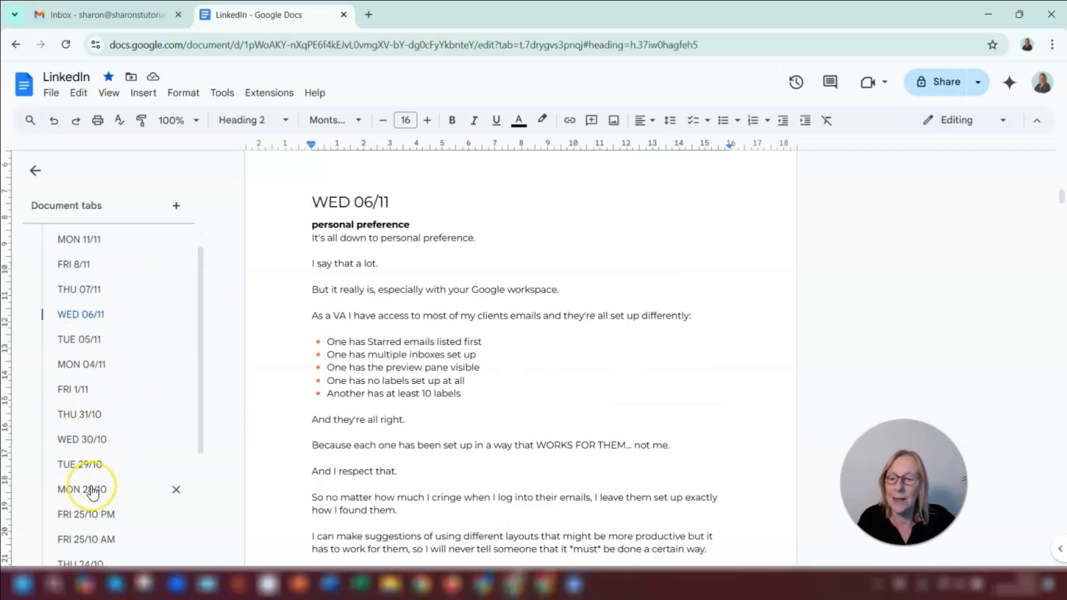
click(92, 493)
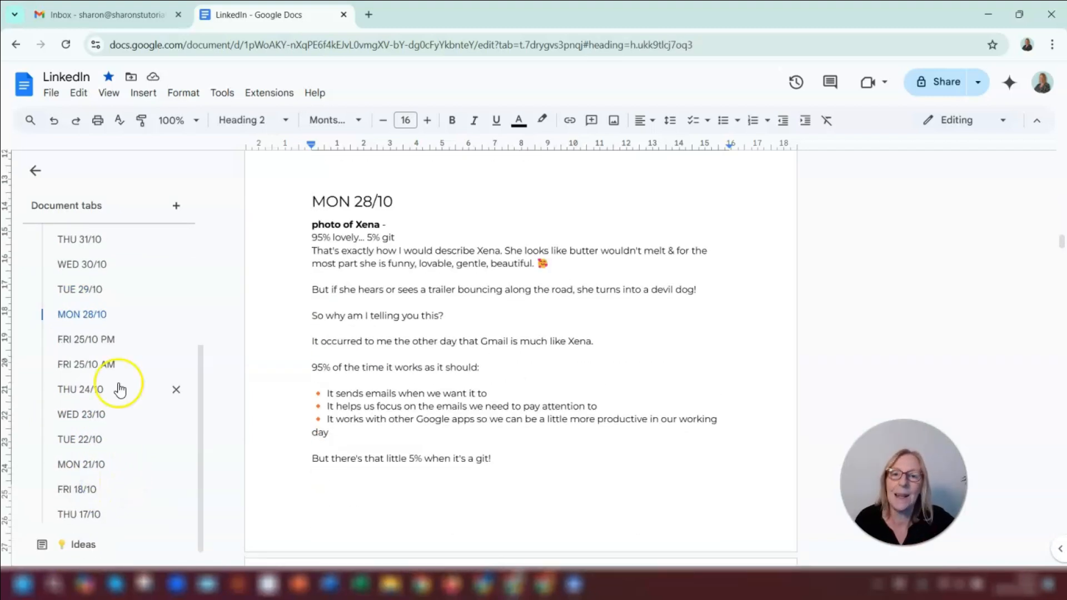
- Jump to the MON 11/11 heading from the outline, then hide the Current schedule outline
scroll(119, 390, up, 4)
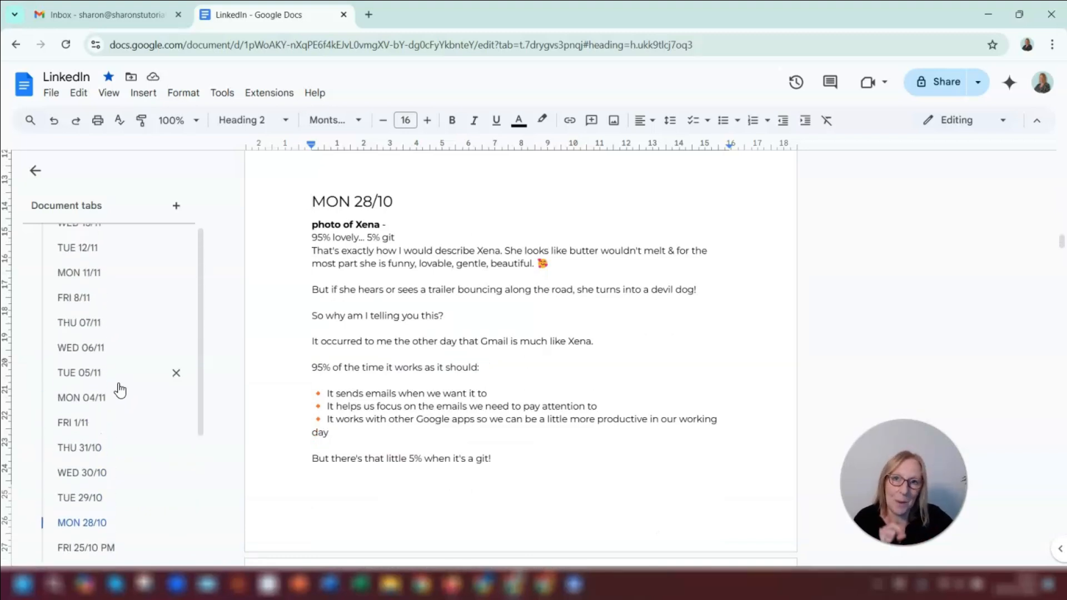
scroll(119, 356, up, 2)
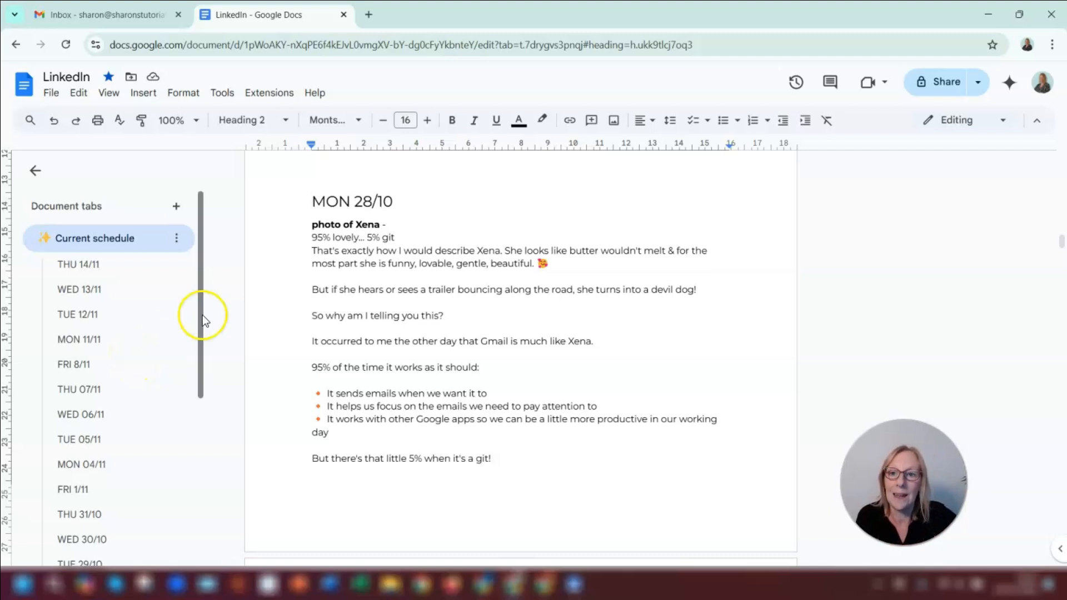
click(82, 339)
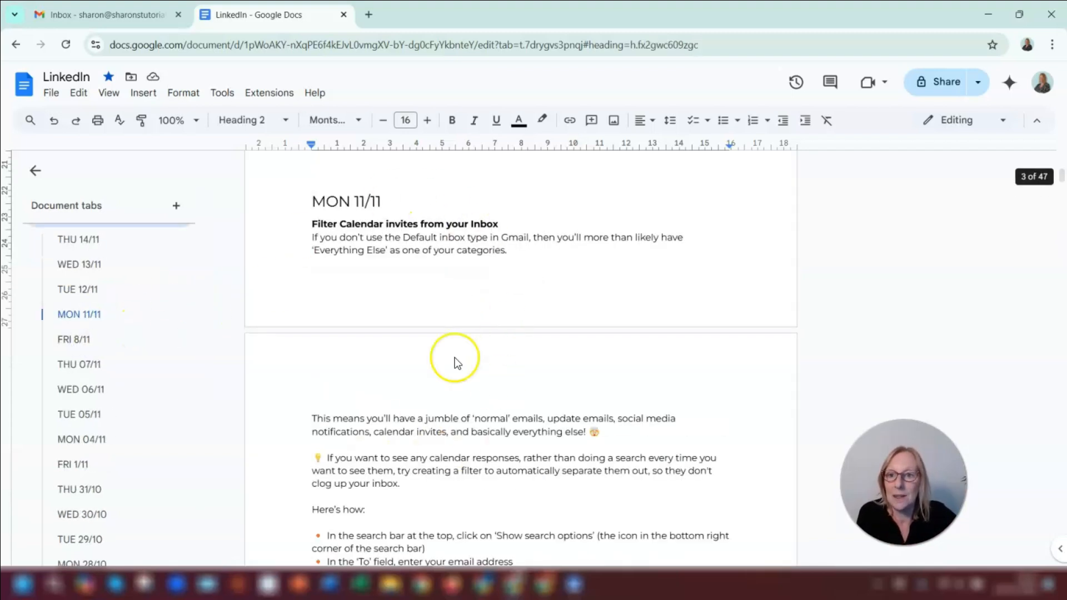
scroll(511, 409, up, 10)
scroll(512, 409, up, 10)
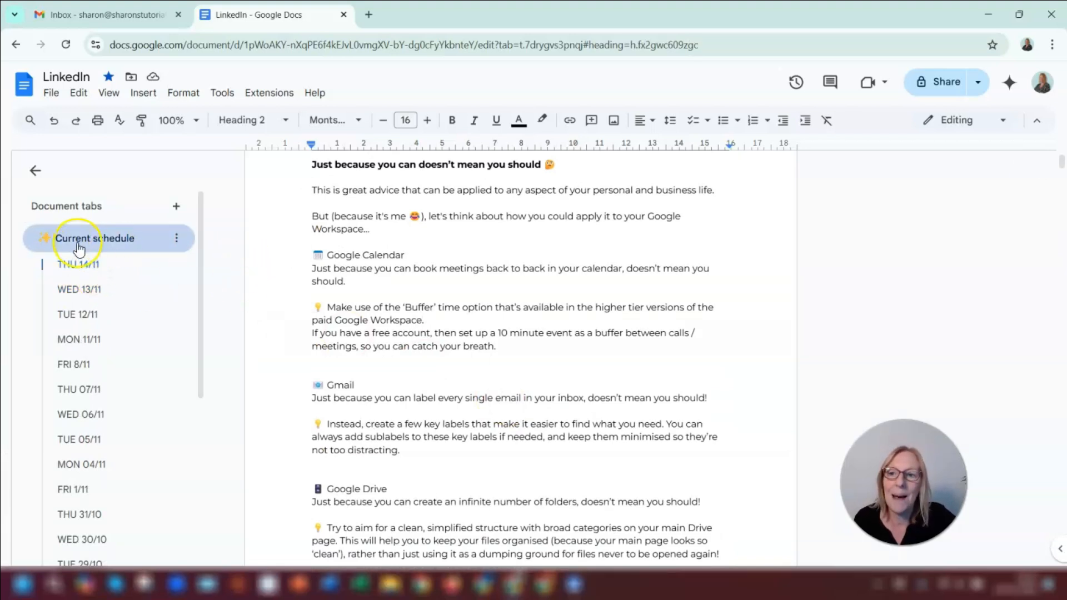
click(94, 240)
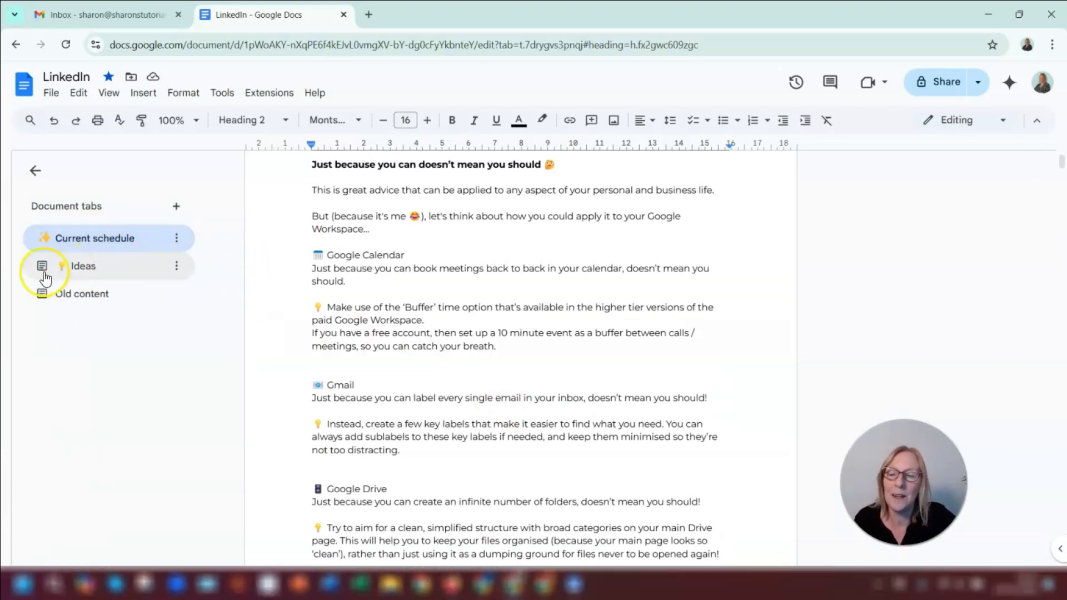